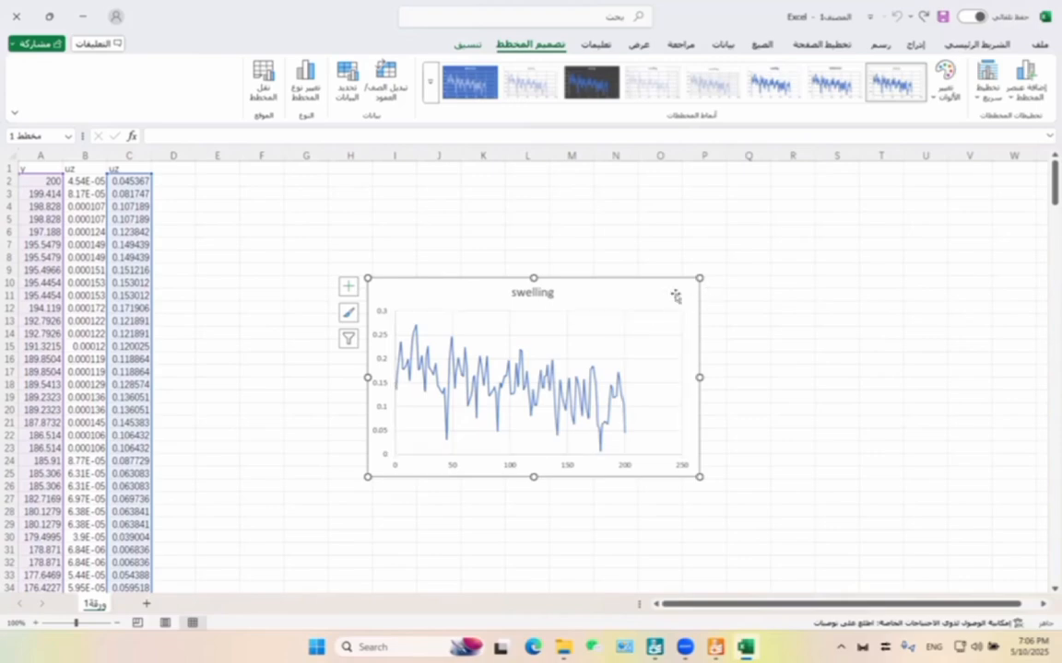
Remove the title from the swelling chart and add axis titles to both axes.
right_click(689, 303)
click(349, 287)
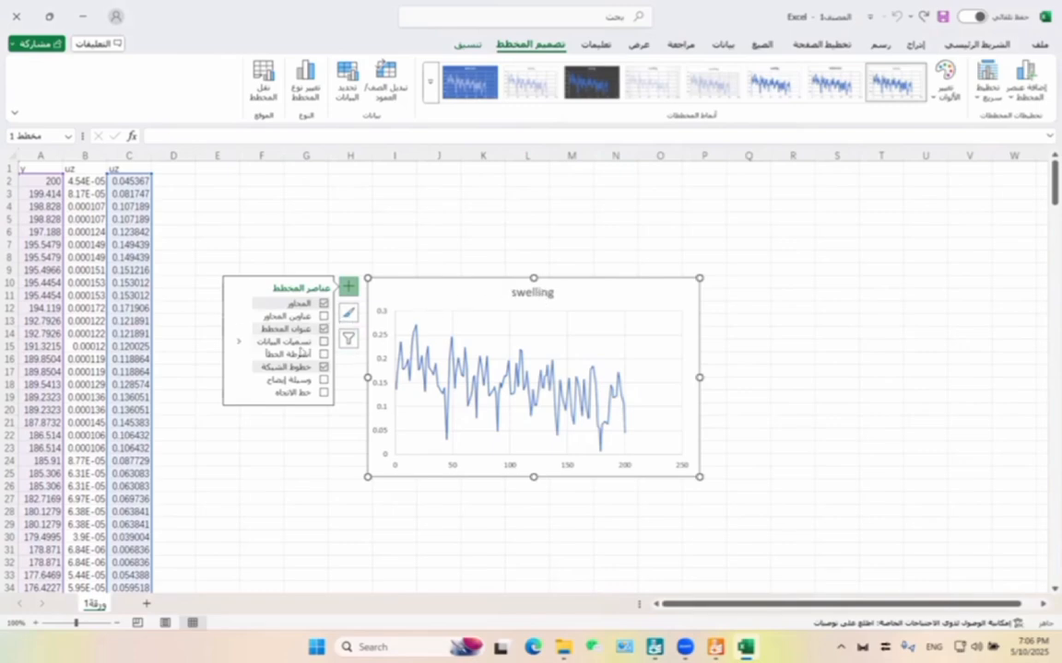
click(324, 329)
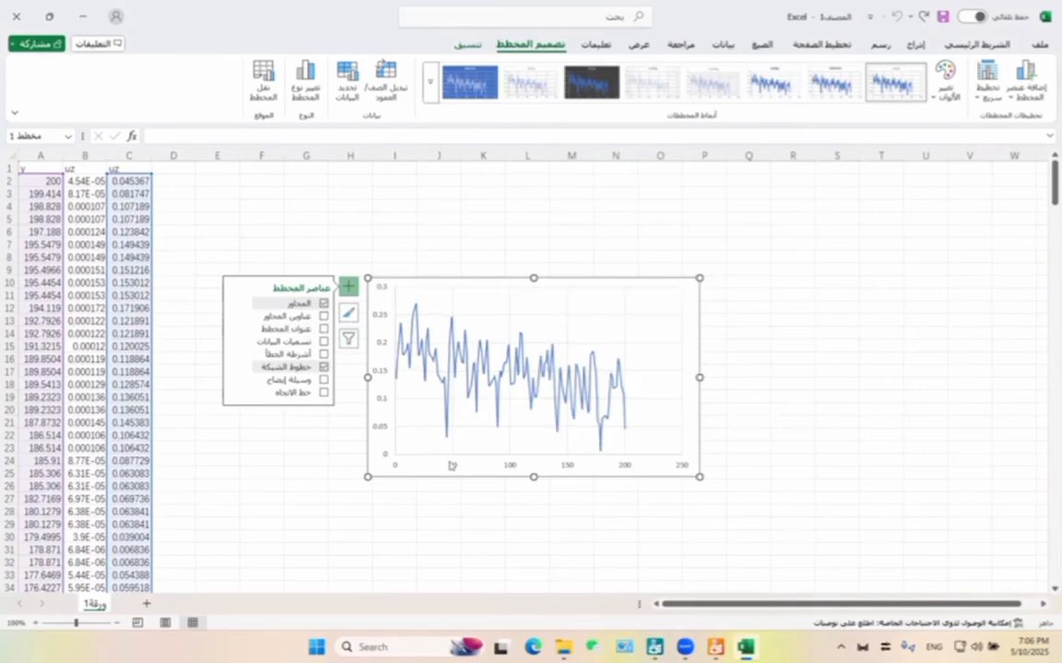
click(293, 317)
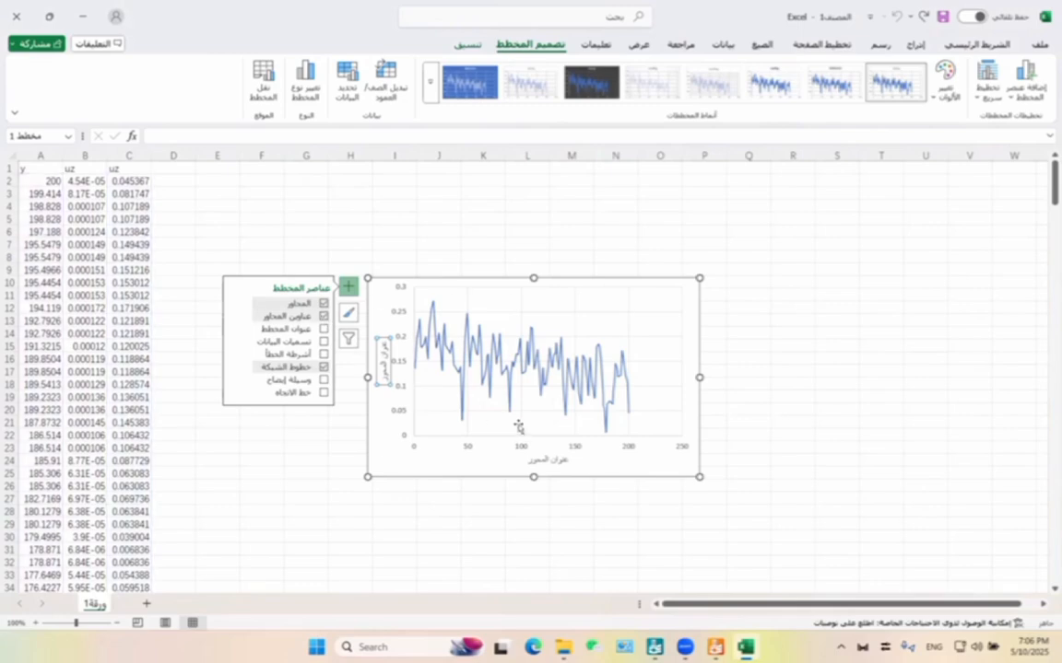
Replace the horizontal axis title with "Displacmement (mm)".
double_click(551, 459)
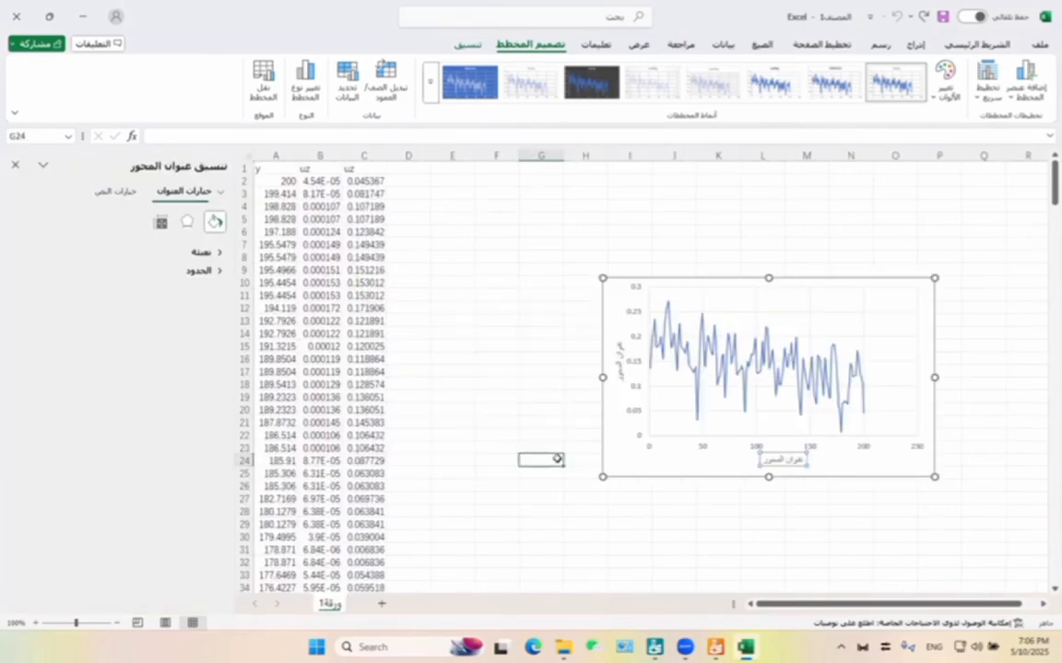
click(557, 459)
click(15, 166)
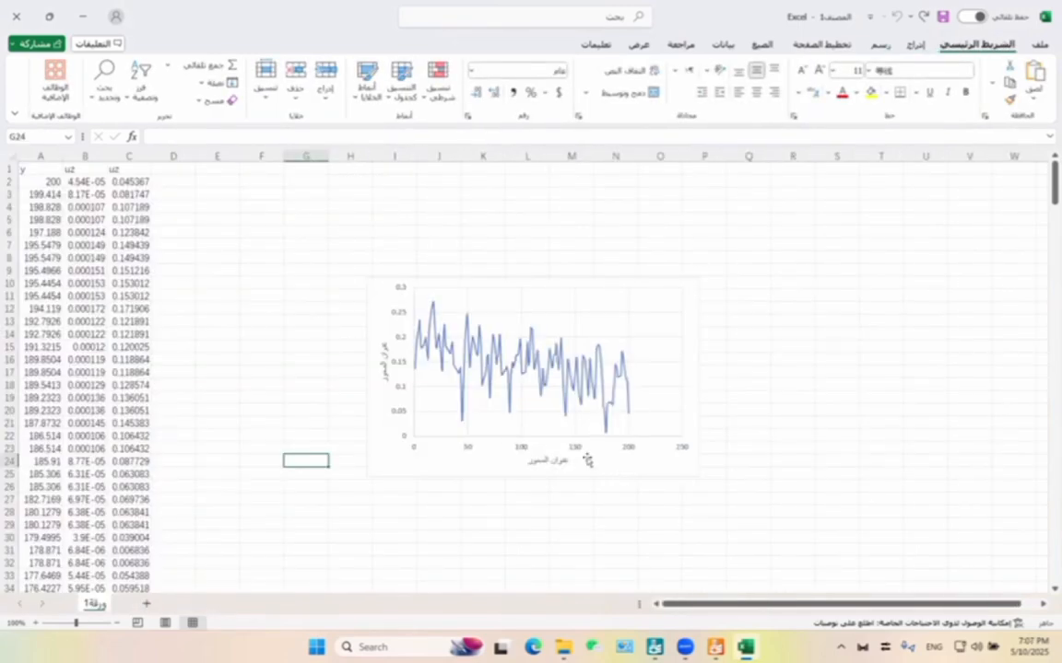
click(552, 463)
click(553, 462)
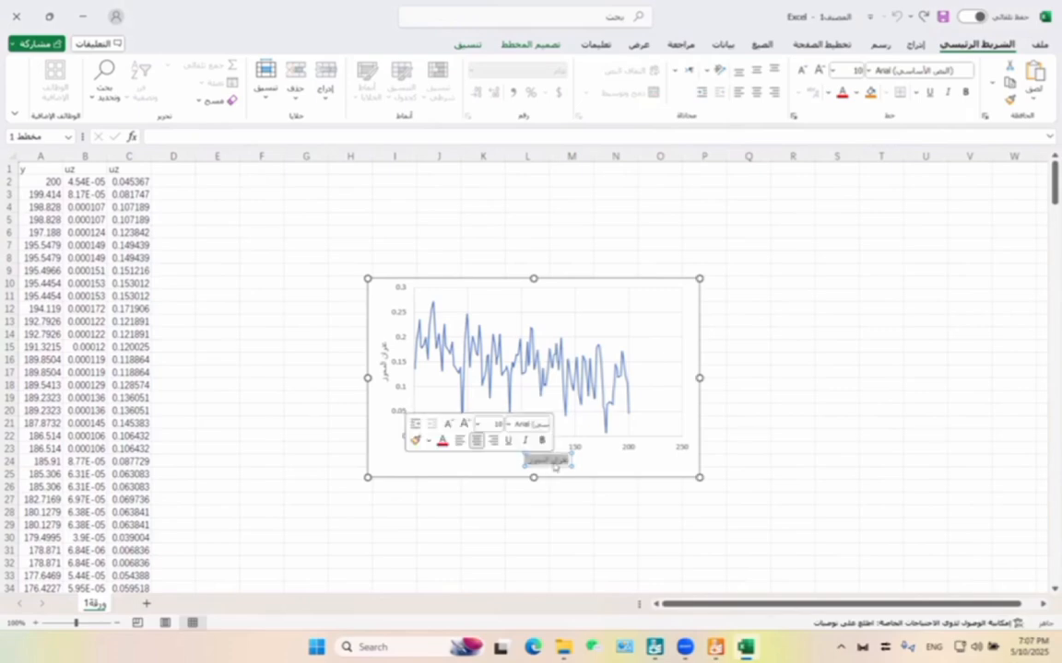
text(Dist)
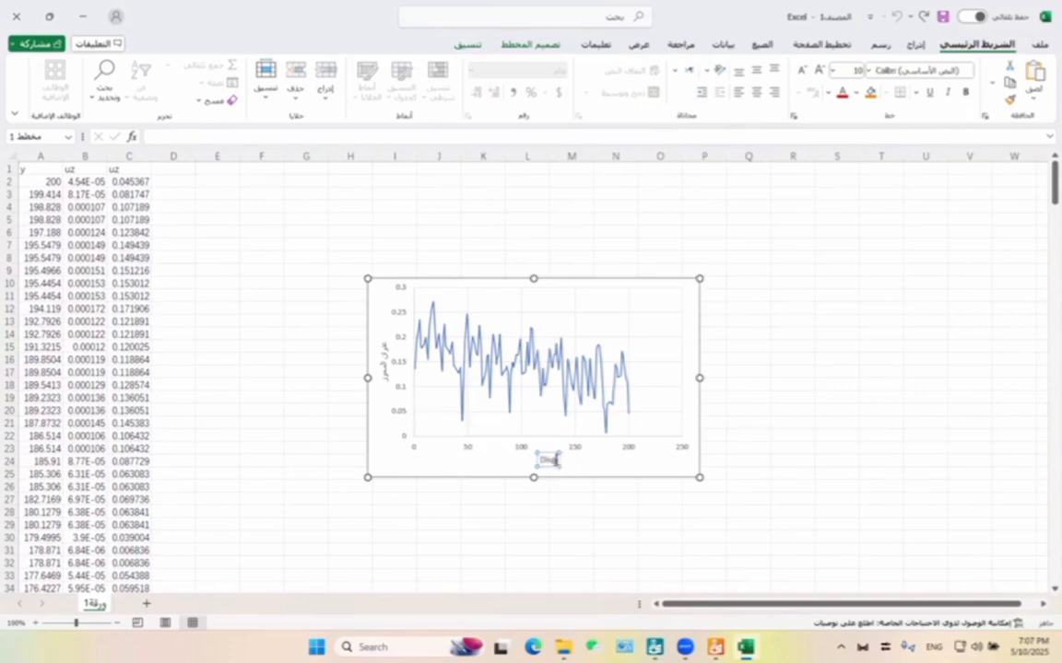
text(lacement)
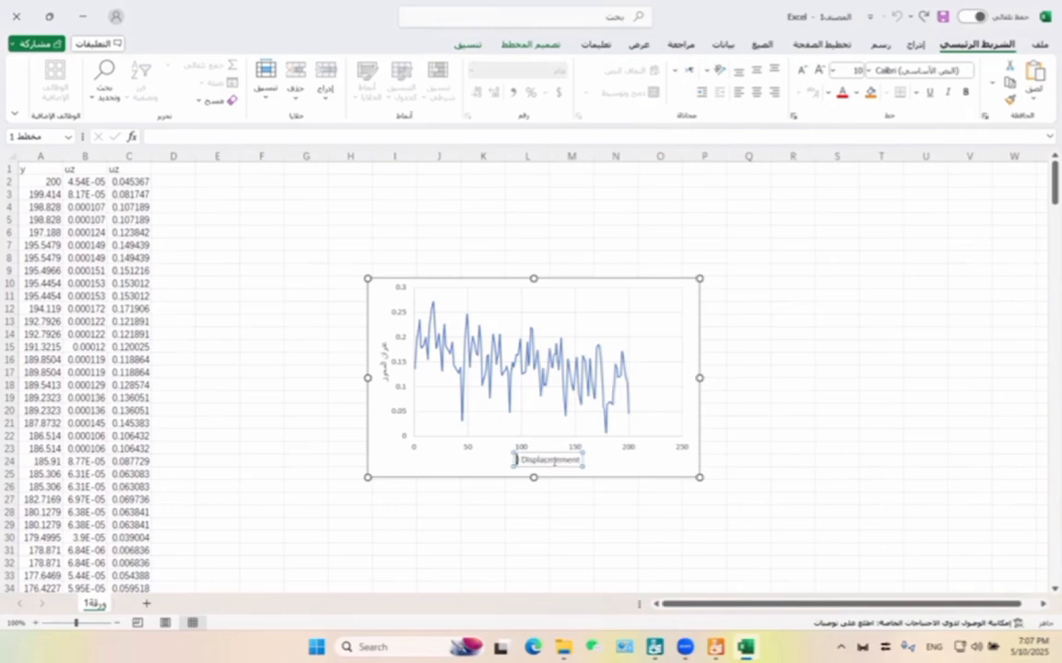
text( (mm))
Replace the vertical axis title with "Distance (m)" and close the axis title formatting options.
double_click(385, 367)
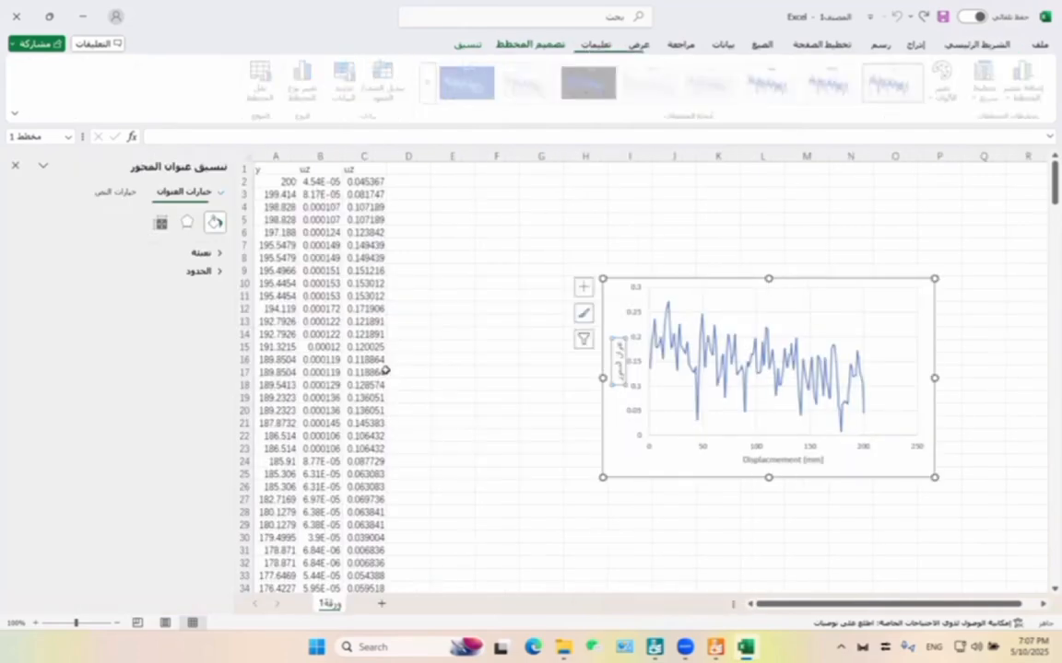
click(384, 371)
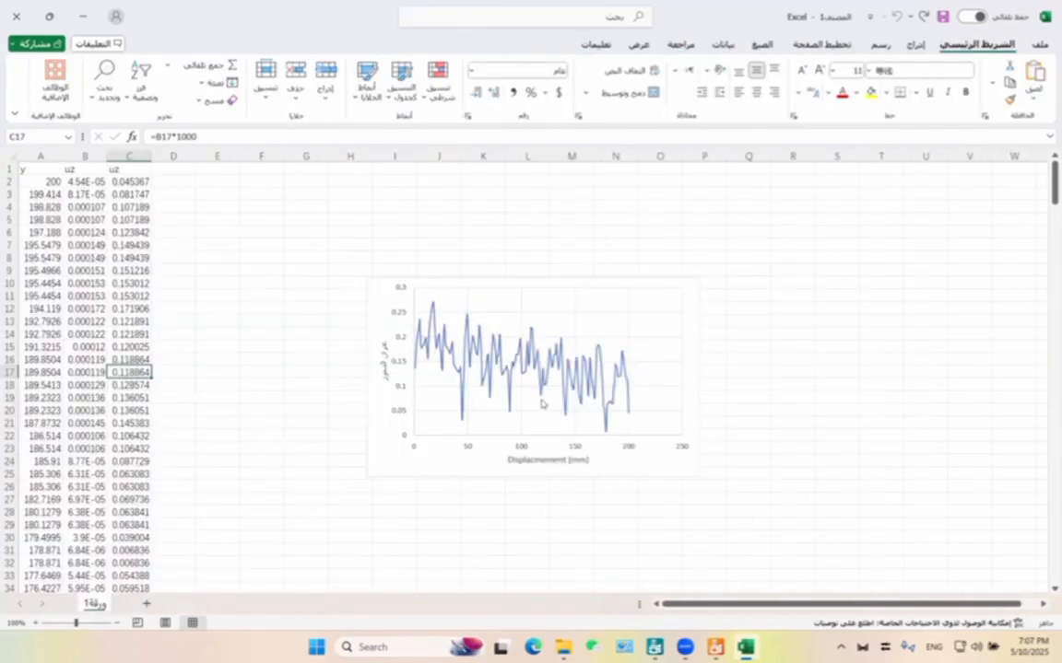
double_click(383, 369)
click(383, 369)
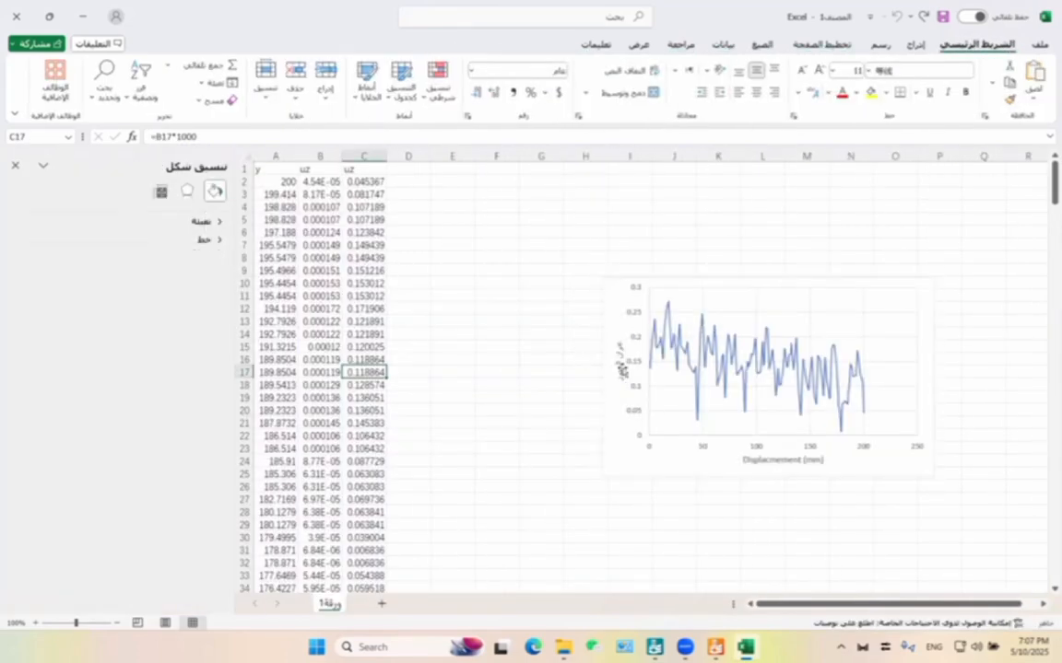
double_click(622, 369)
triple_click(621, 374)
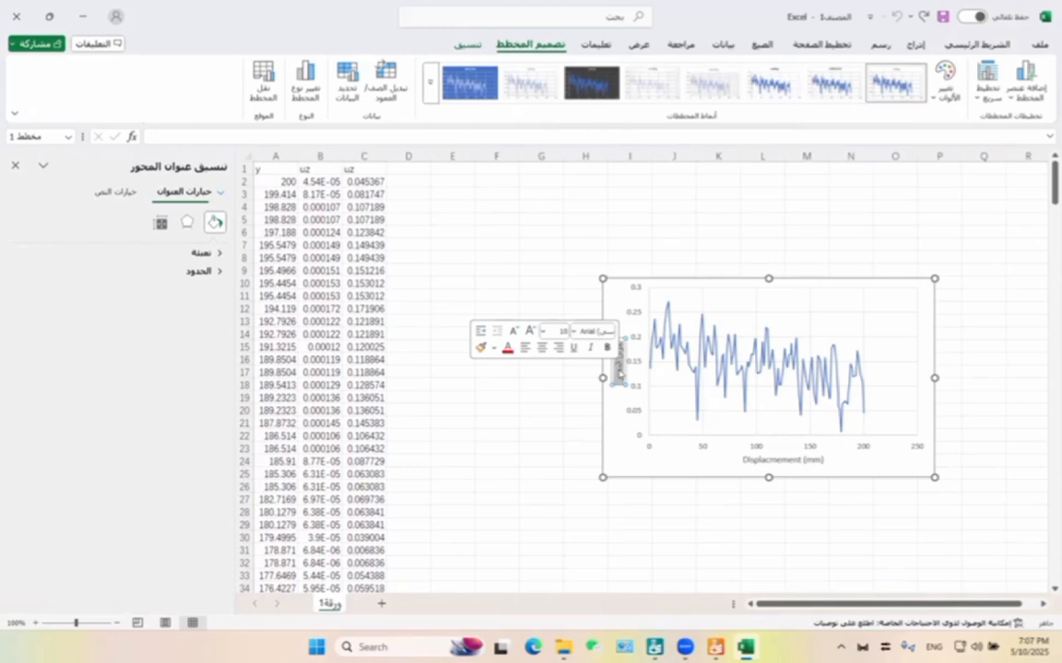
key(BackSpace)
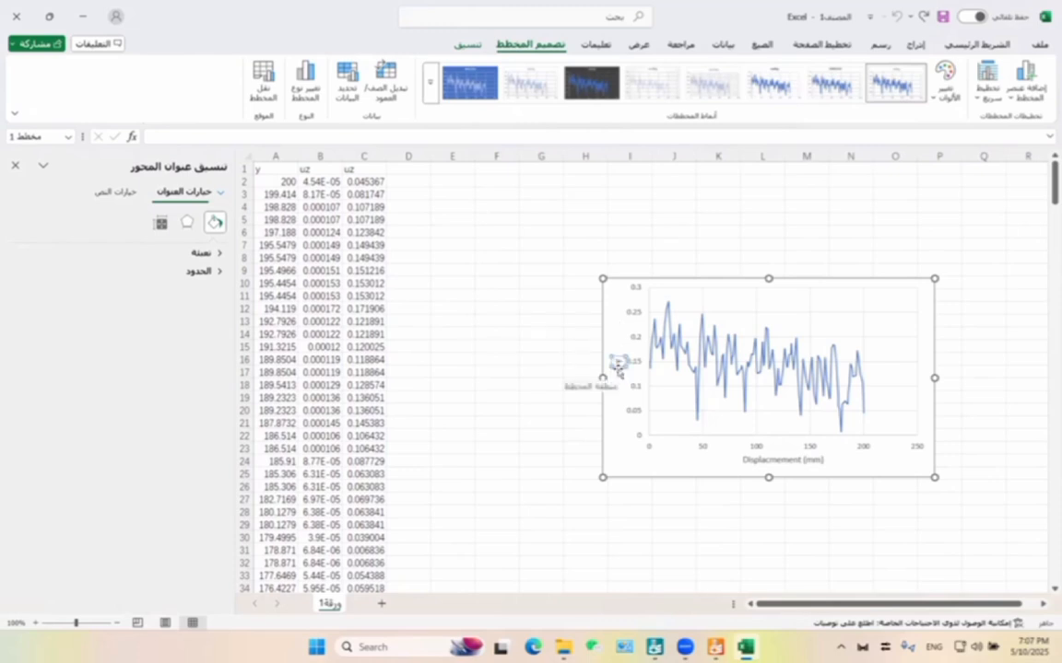
key(BackSpace)
text(Distance)
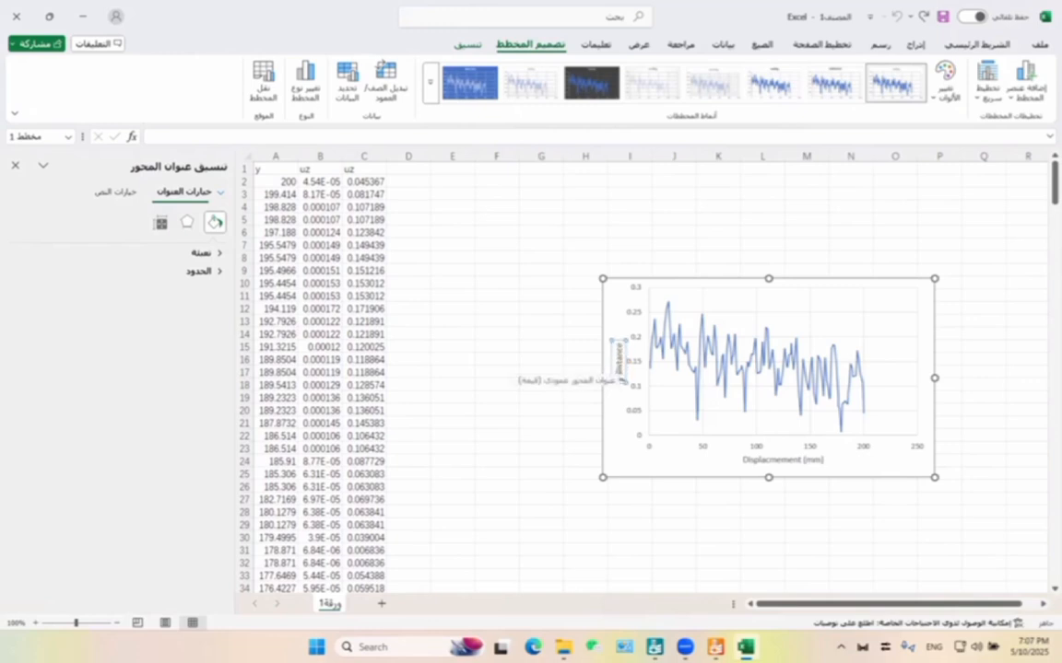
text( (m)
click(16, 166)
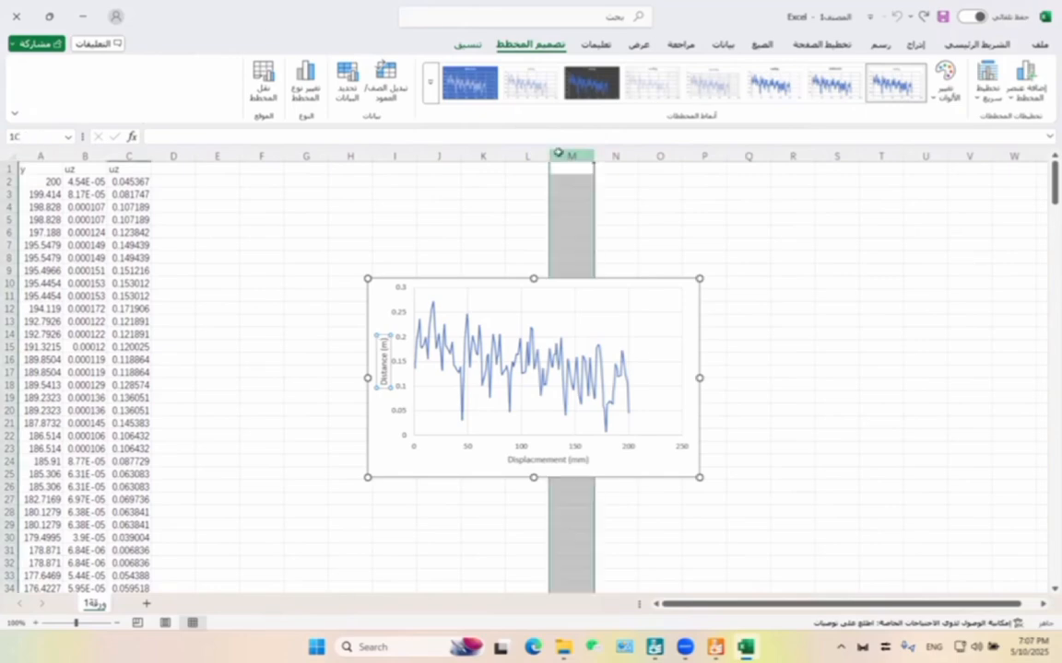
Move the chart next to the data columns, so its edge sits just beside column C.
click(875, 311)
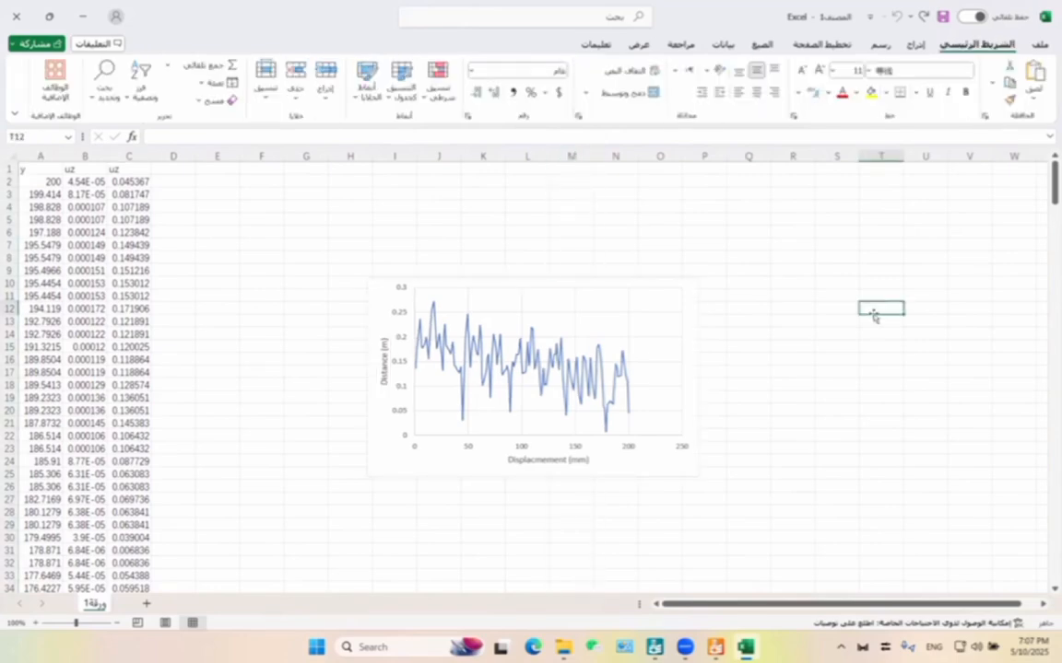
drag(663, 462, 445, 379)
click(699, 395)
Switch to PLAXIS 3D Output and close the results table and line cross-section views to return to the cross section A-A* plot.
click(719, 648)
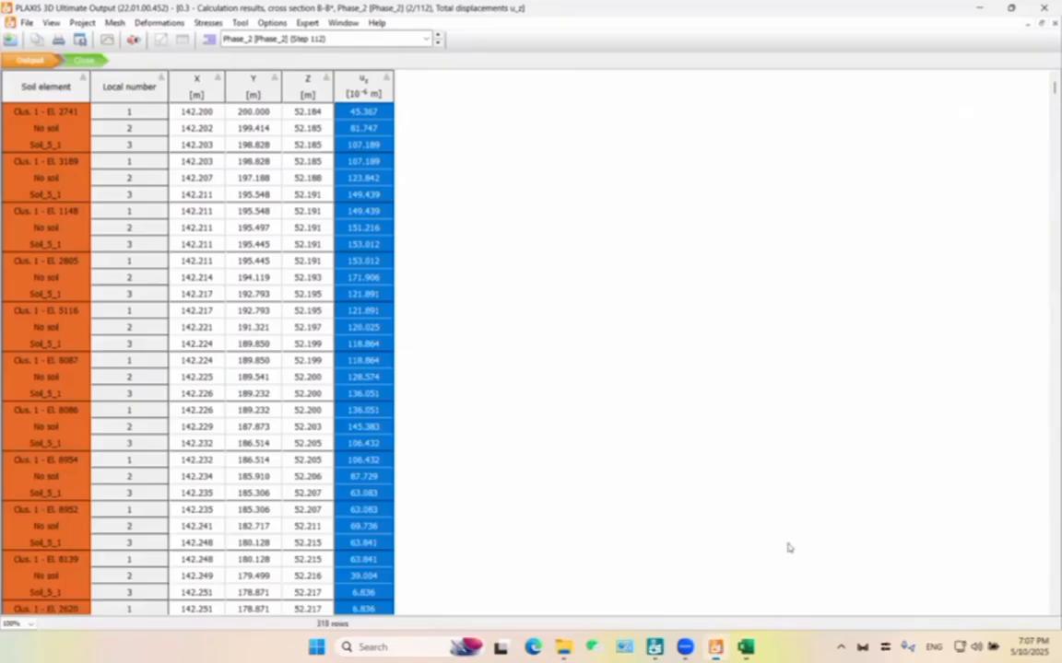
click(1045, 24)
click(1045, 26)
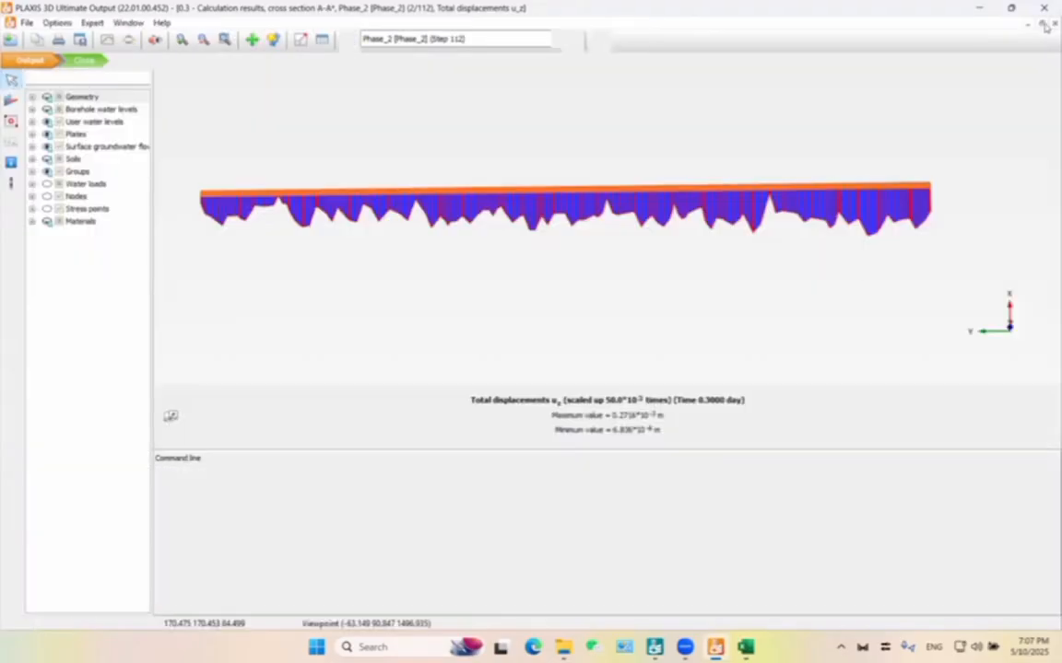
click(1046, 26)
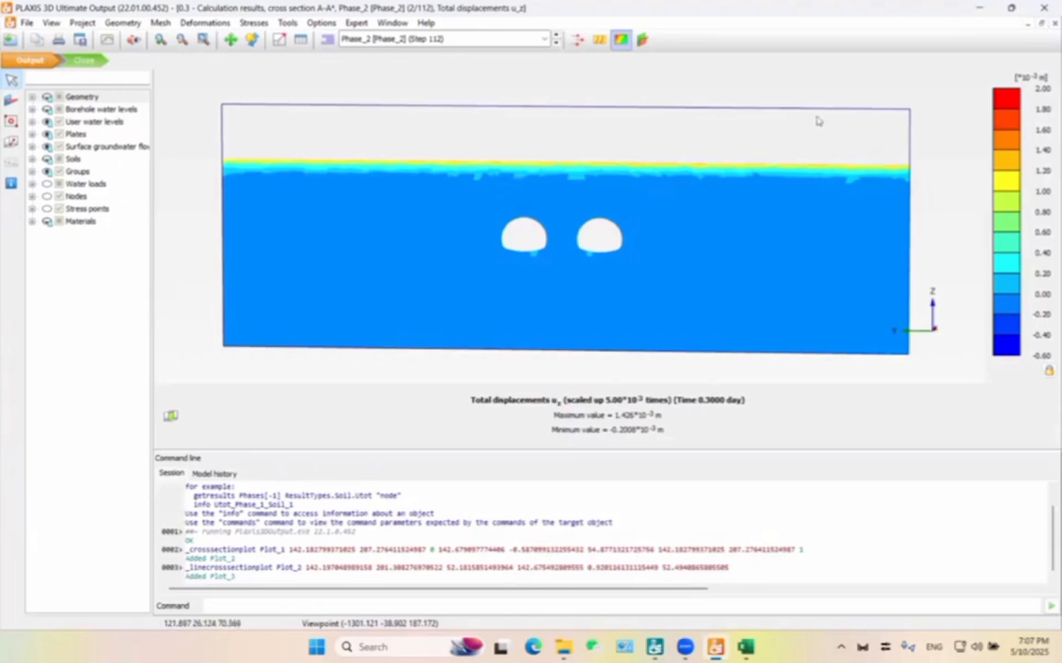
Frame the whole A-A* section and copy the total displacements u_z plot to the clipboard with the default copy options.
scroll(811, 118, down, 1)
drag(716, 379, 726, 366)
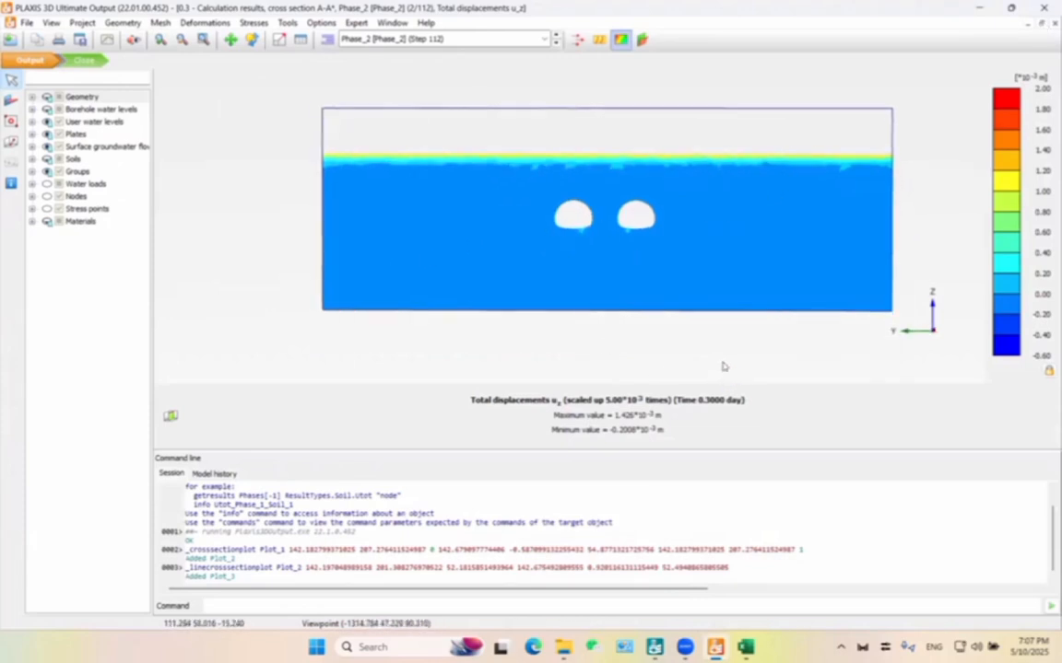
click(33, 40)
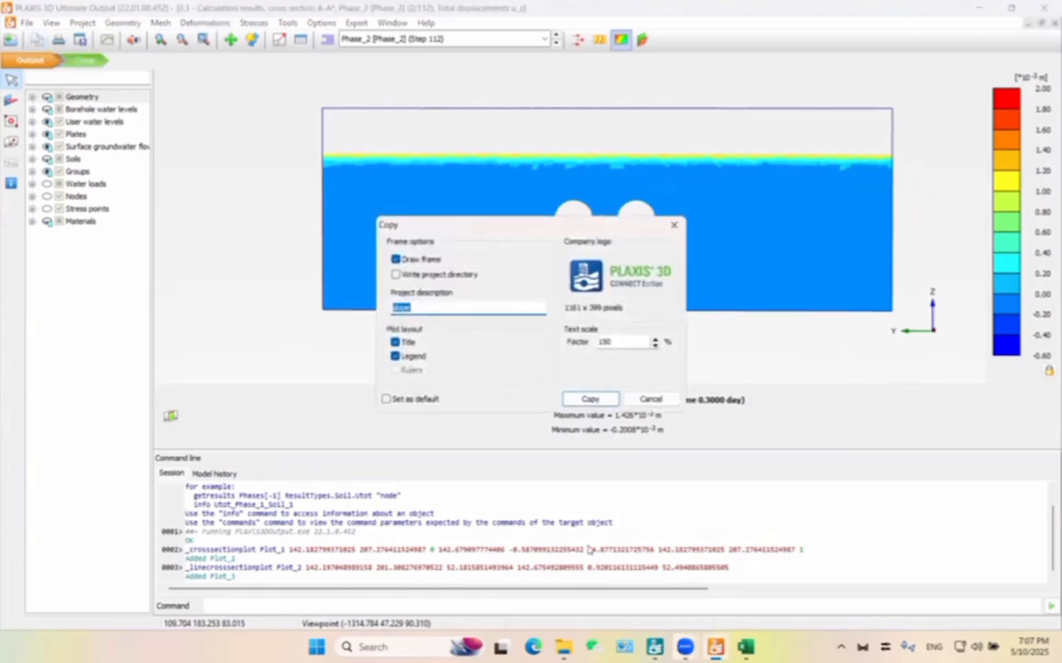
key(Return)
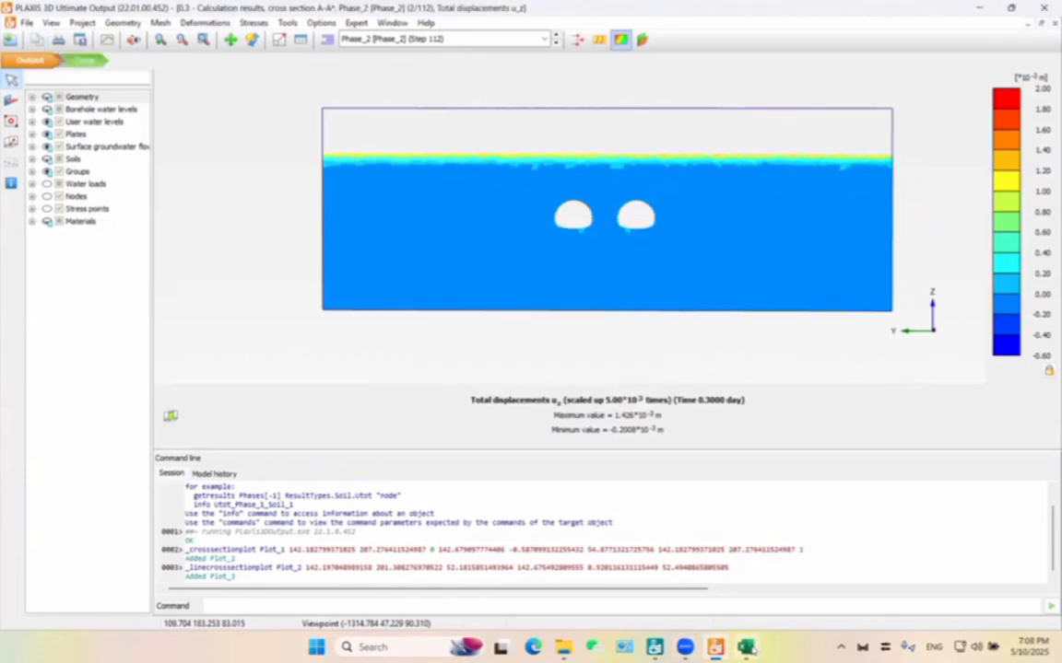
Switch to Excel, paste the copied displacement plot into the sheet, shrink it and place it beside the chart with a gap between them.
right_click(648, 267)
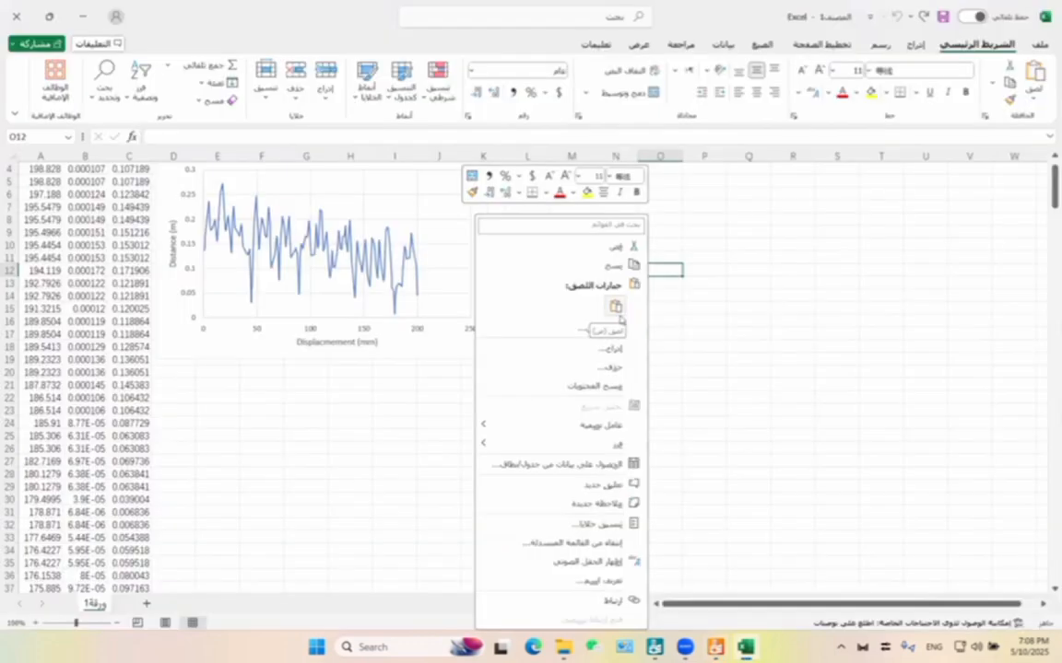
click(620, 310)
drag(639, 267, 378, 188)
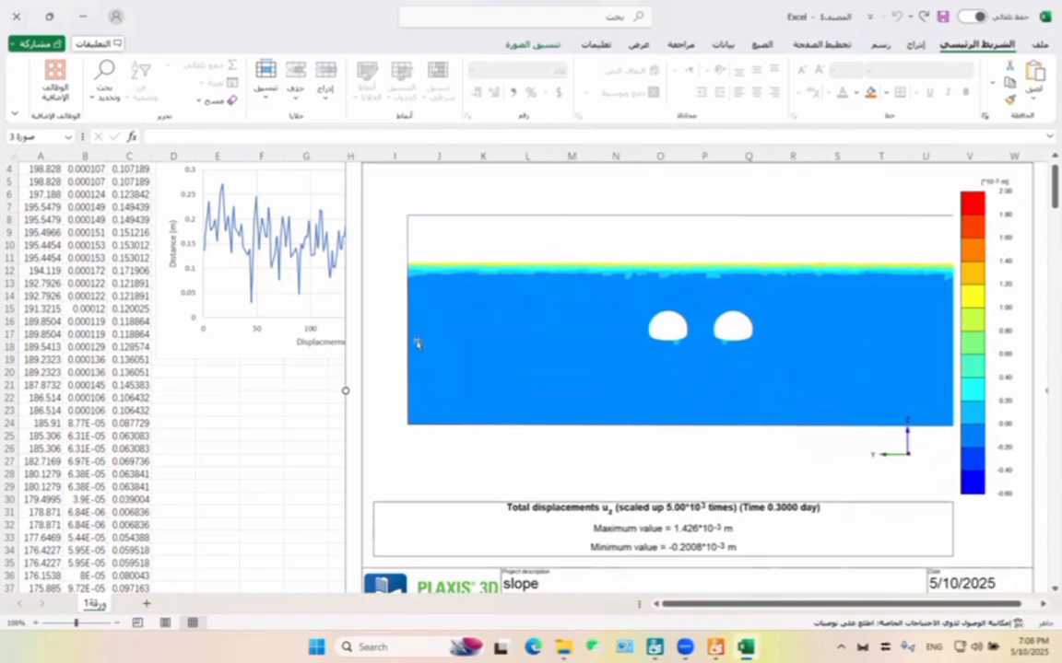
drag(437, 243, 396, 218)
drag(420, 326, 464, 457)
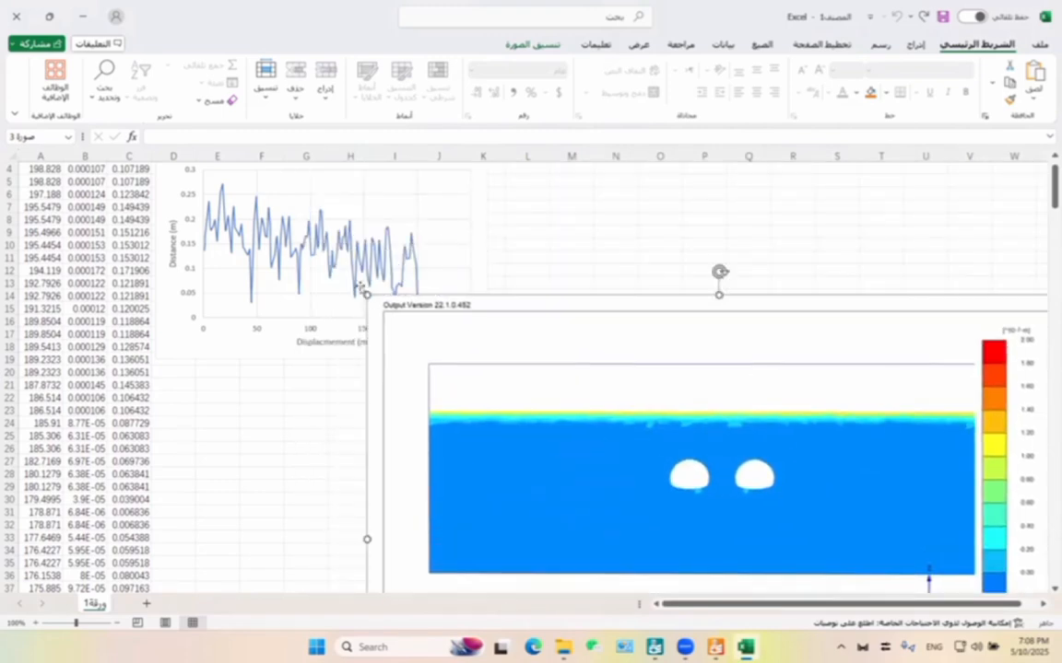
drag(368, 296, 671, 471)
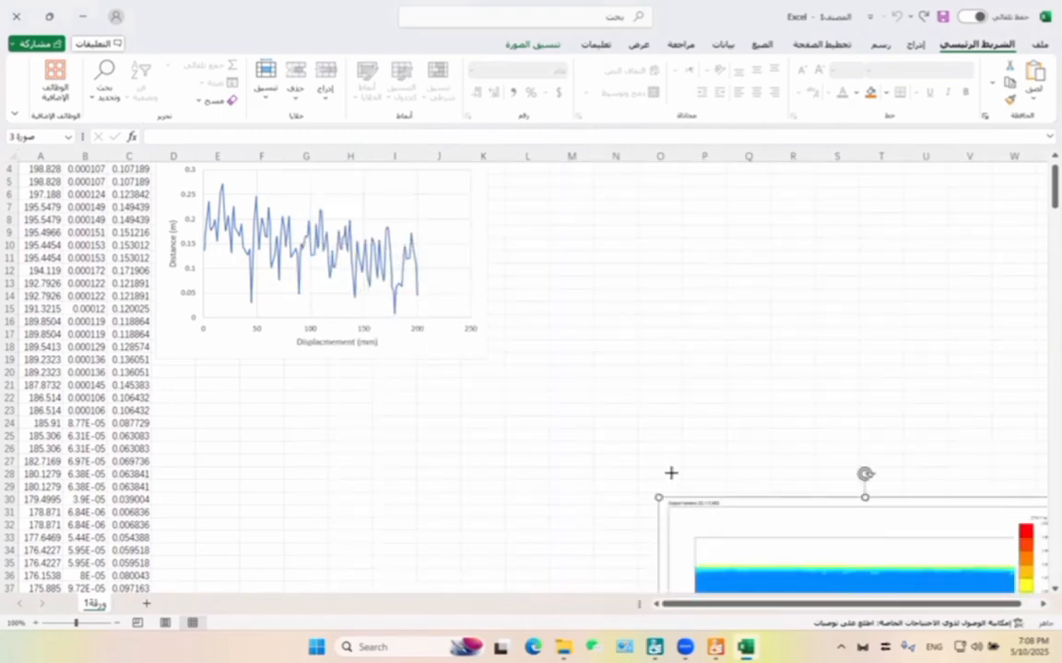
drag(917, 526, 790, 239)
scroll(478, 373, up, 1)
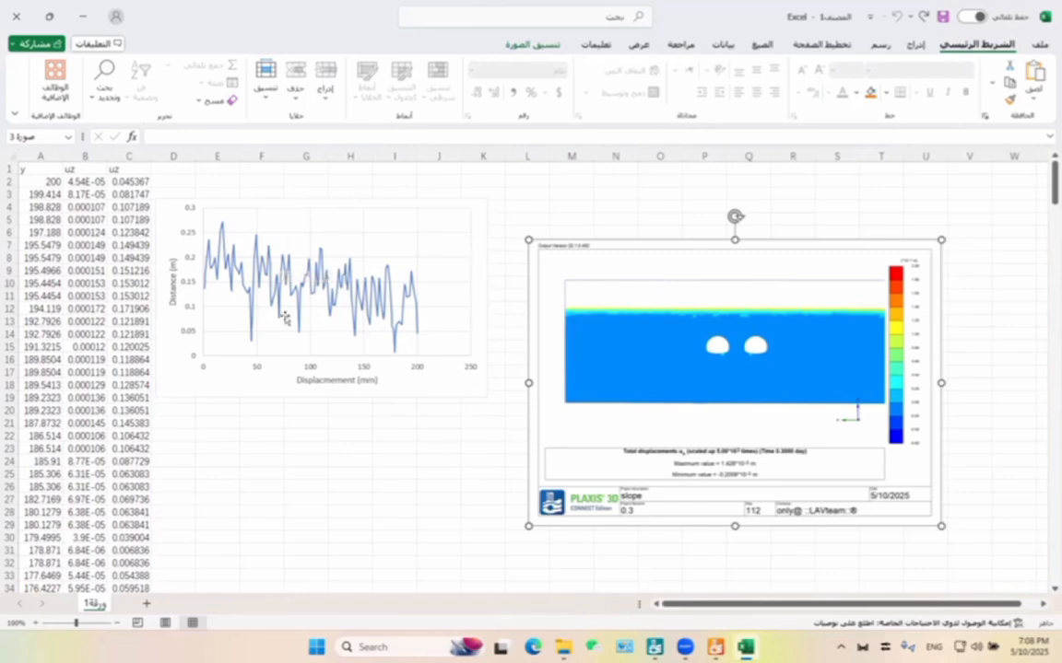
click(260, 285)
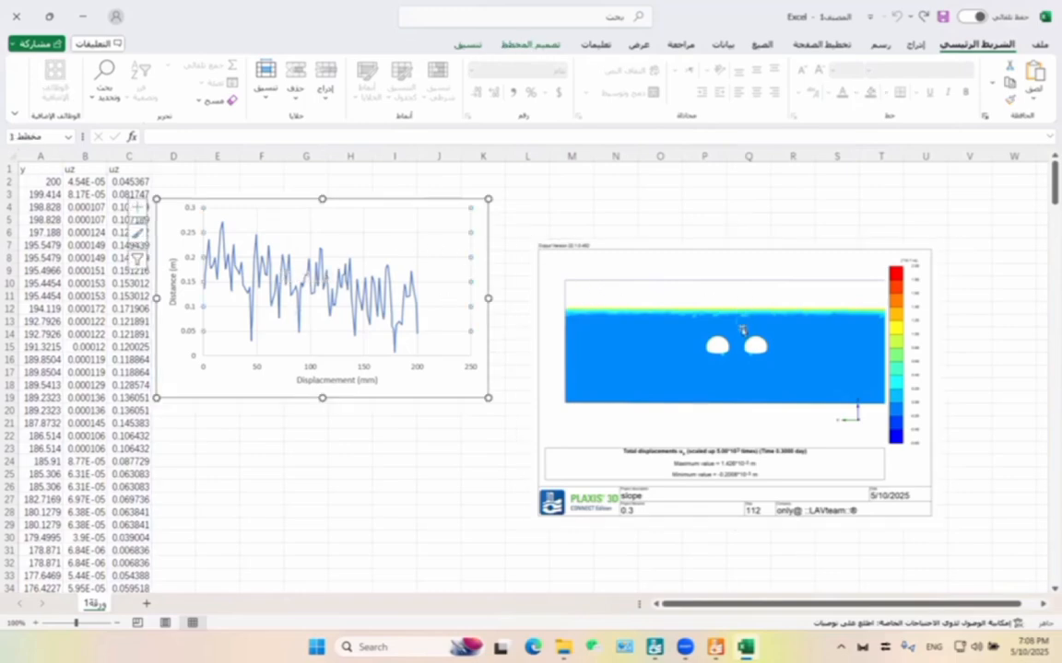
click(717, 346)
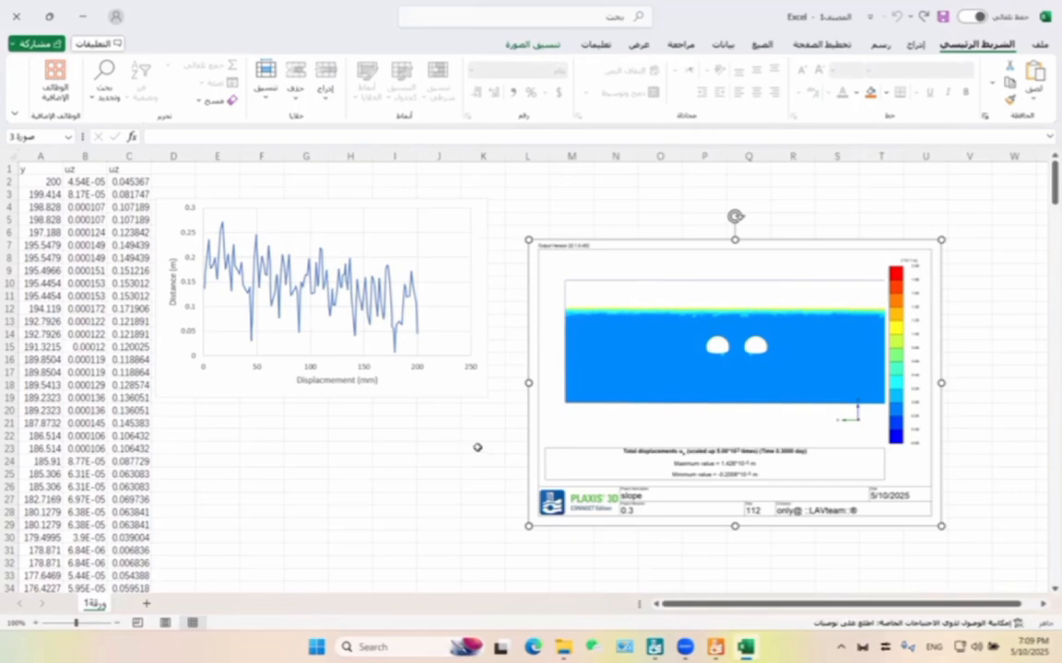
Deselect the pasted plot image and add a new worksheet to the workbook.
click(356, 501)
click(200, 573)
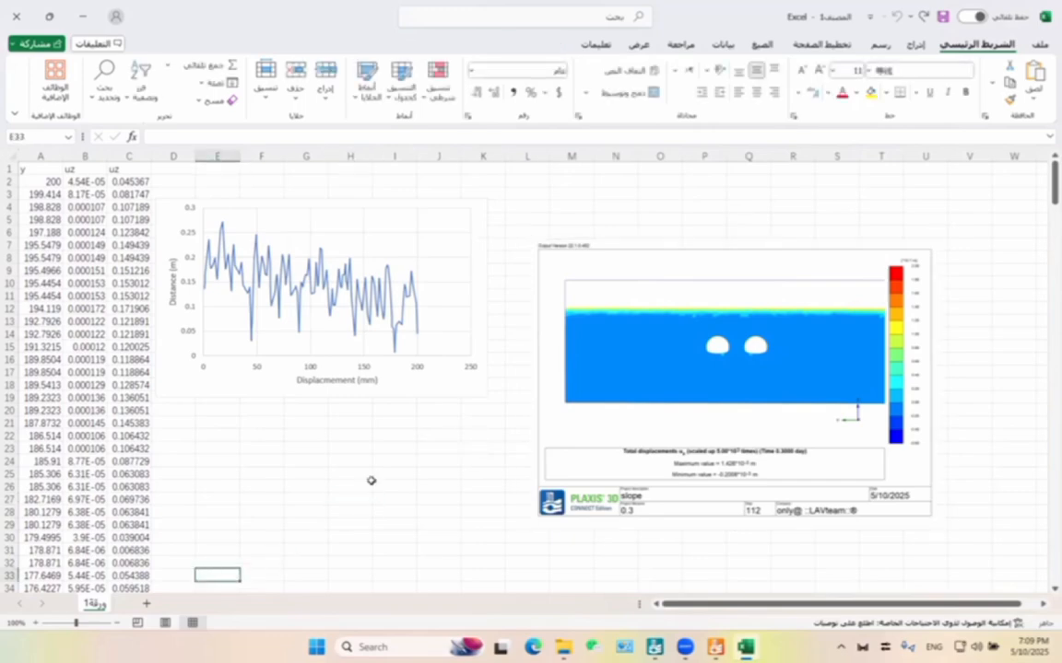
click(146, 603)
Switch to PLAXIS 3D Output, close the A-A* plot and cut a lengthwise vertical section between the tunnels, from about (-4.06, 103.6) to (240.2, 99.9).
click(718, 648)
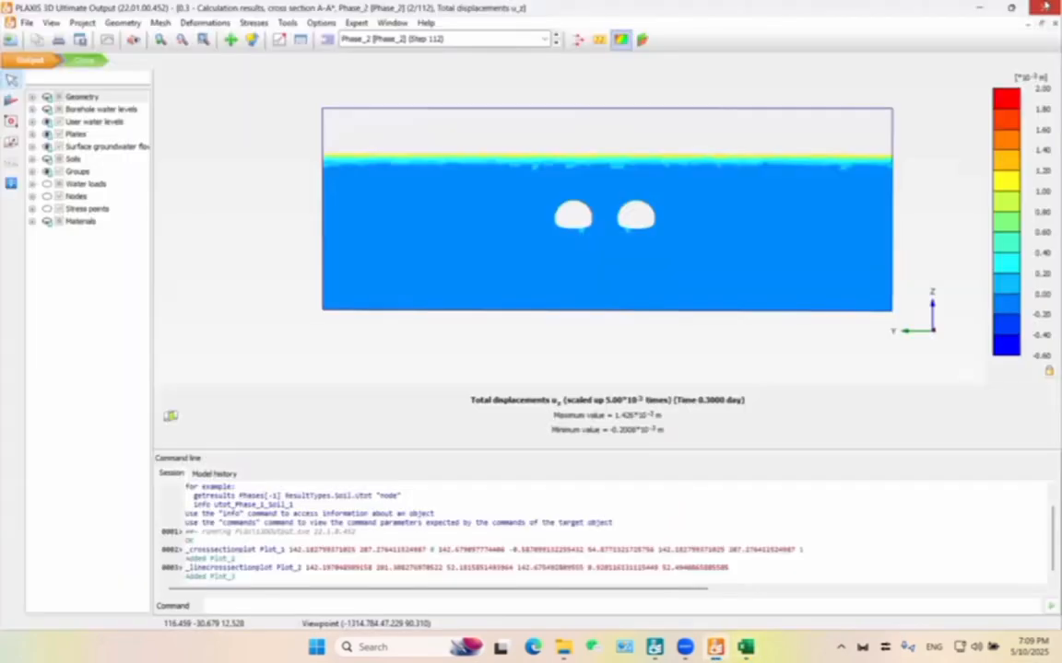
click(1045, 25)
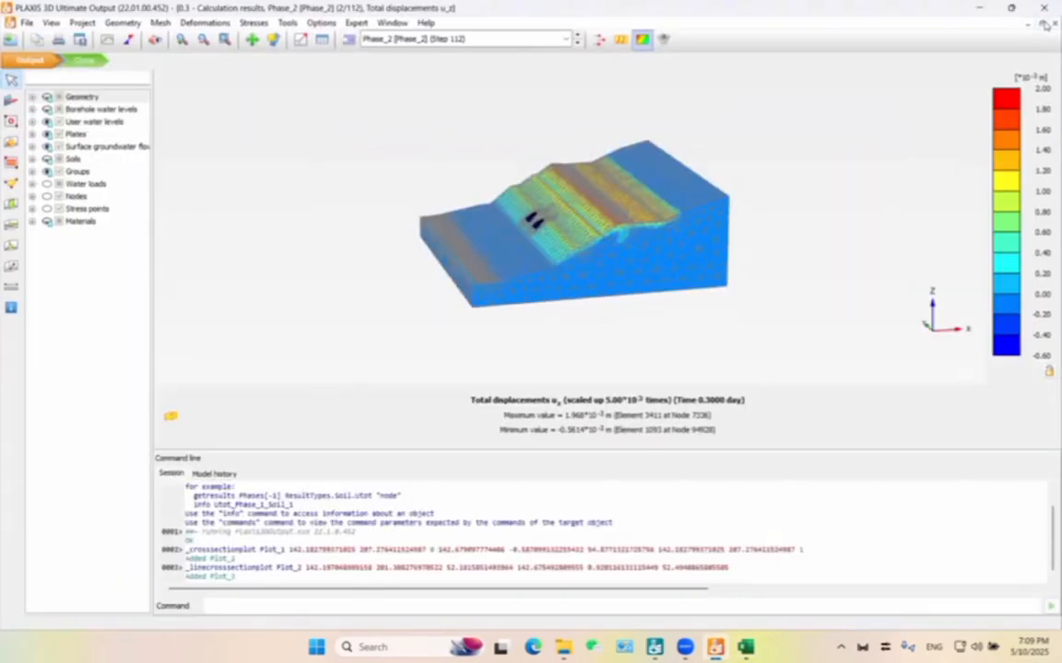
click(11, 205)
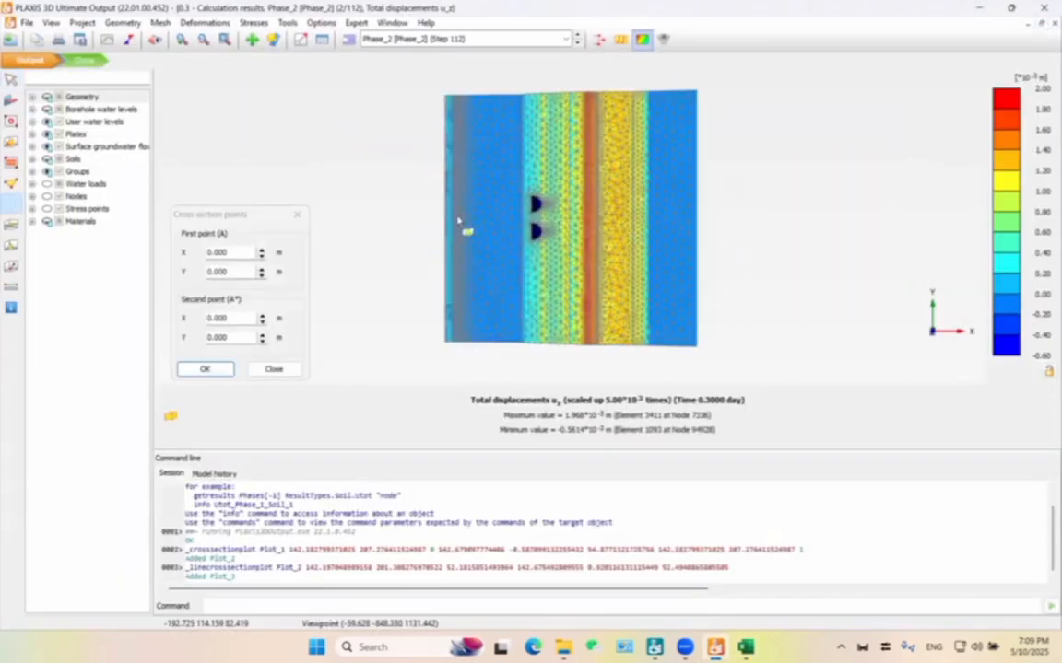
click(373, 213)
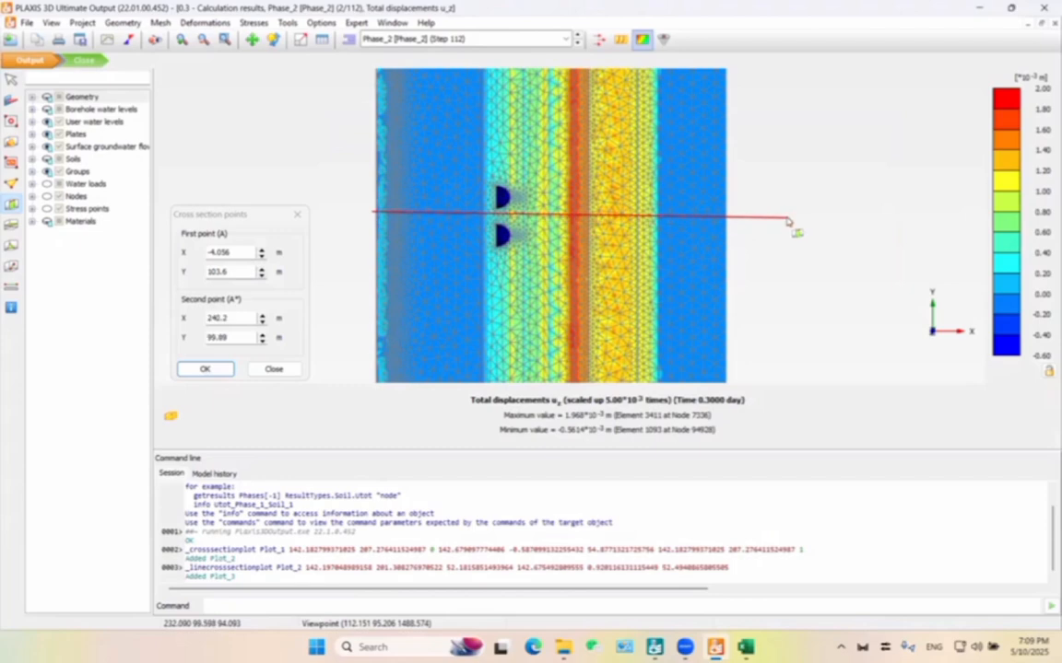
click(788, 220)
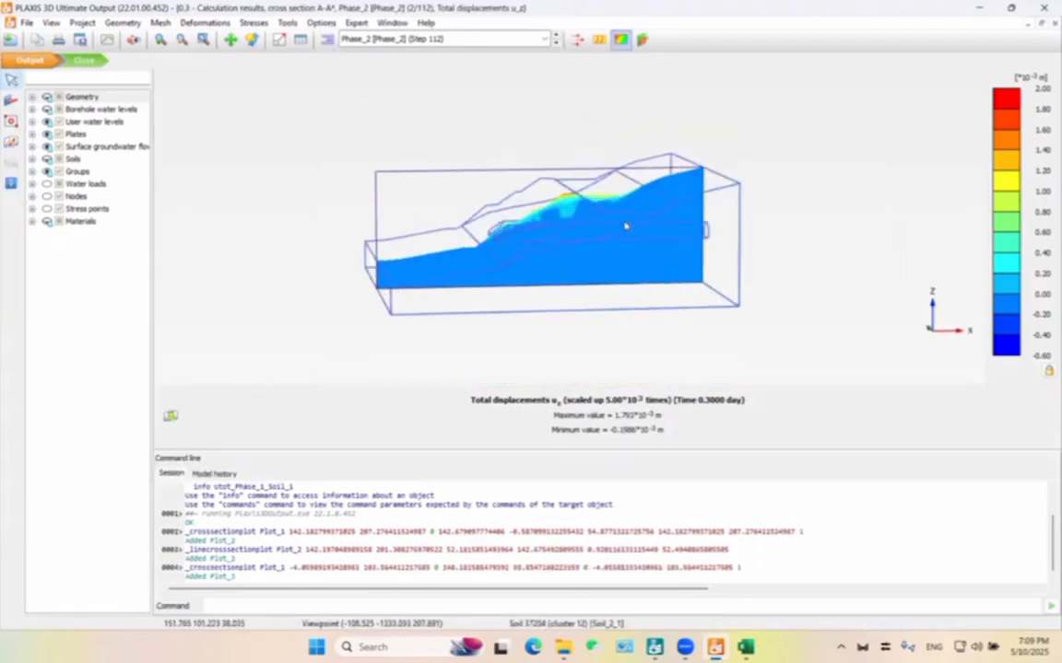
Hide the cluster borders around the new lengthwise cross section.
scroll(625, 225, up, 3)
scroll(622, 226, down, 2)
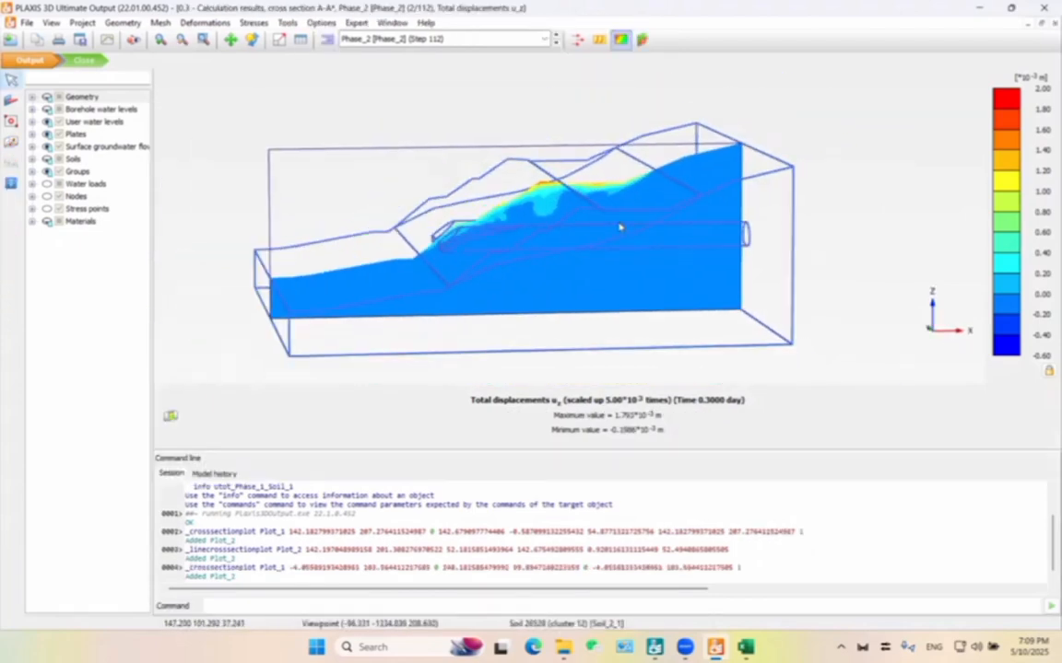
scroll(620, 226, down, 1)
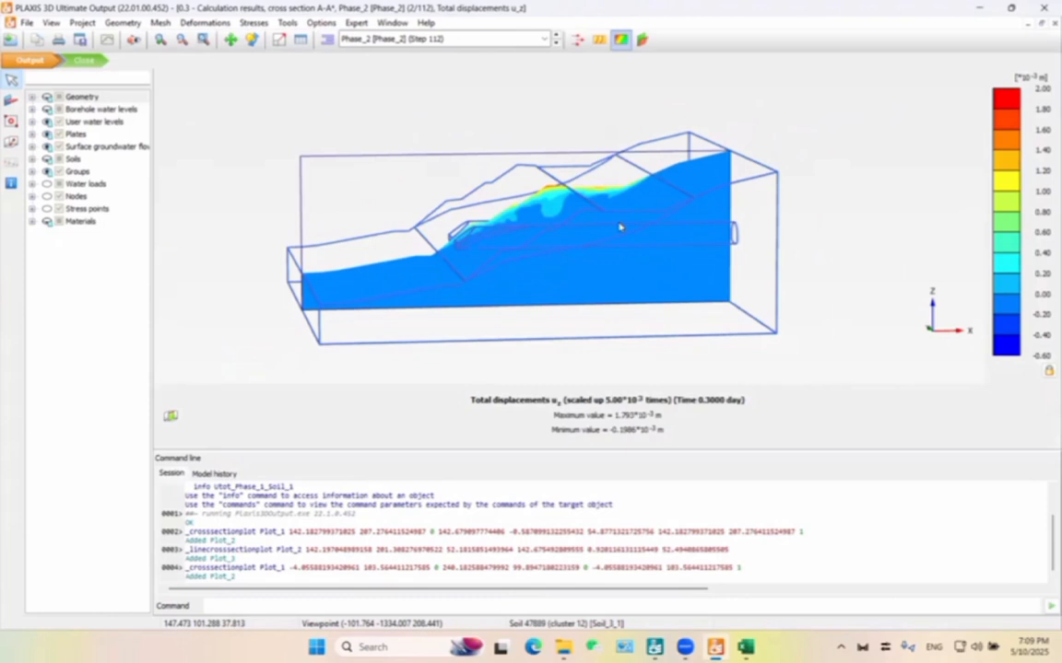
scroll(553, 212, up, 1)
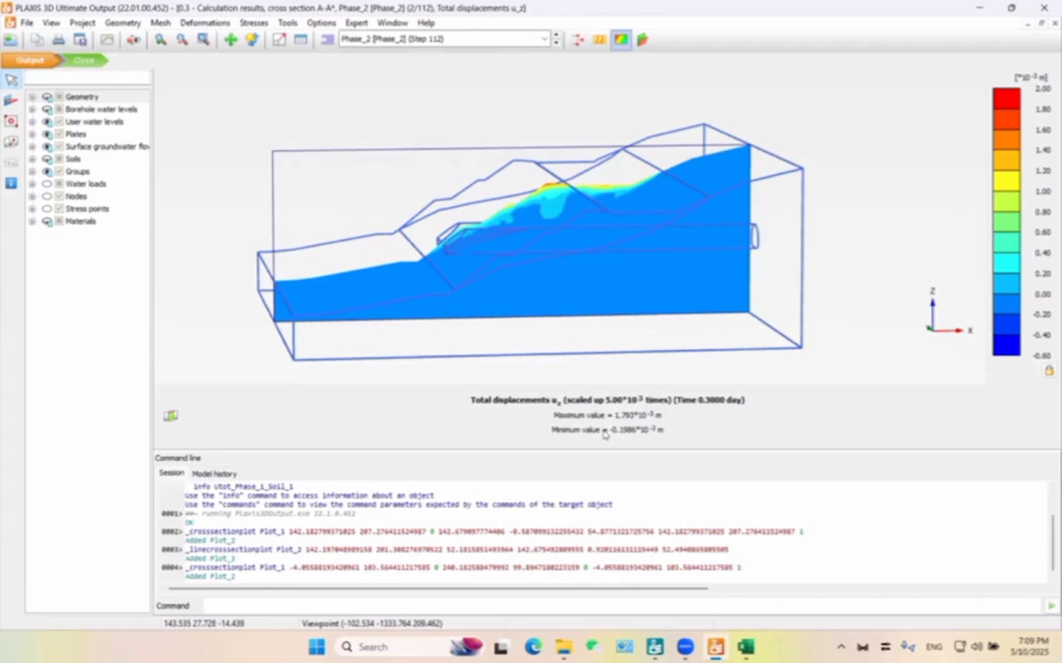
scroll(572, 218, down, 1)
drag(692, 360, 649, 375)
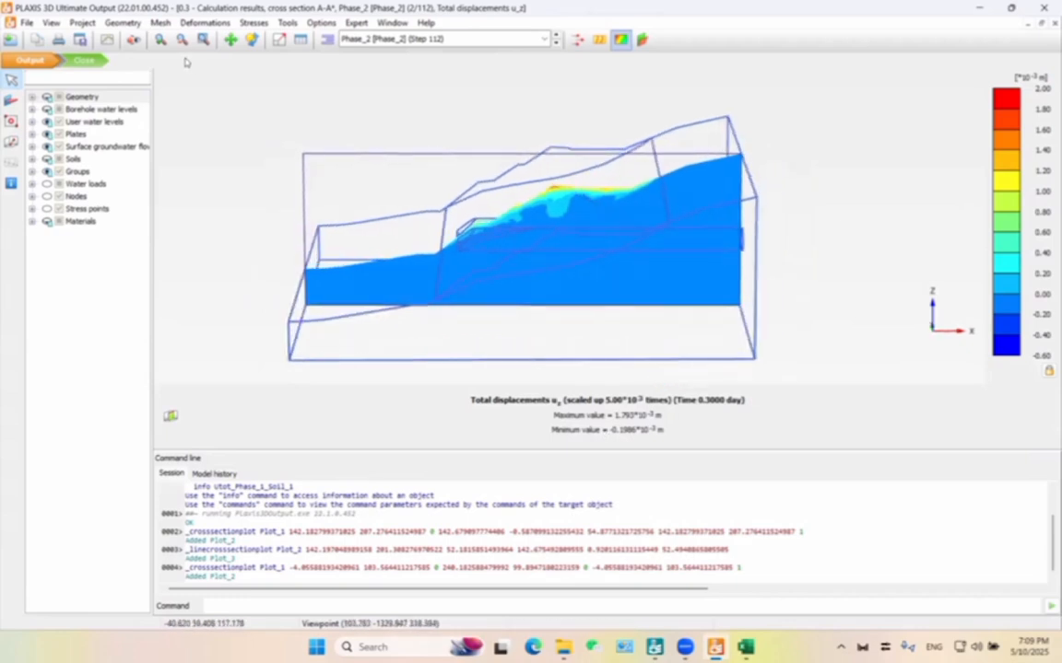
click(160, 22)
click(213, 124)
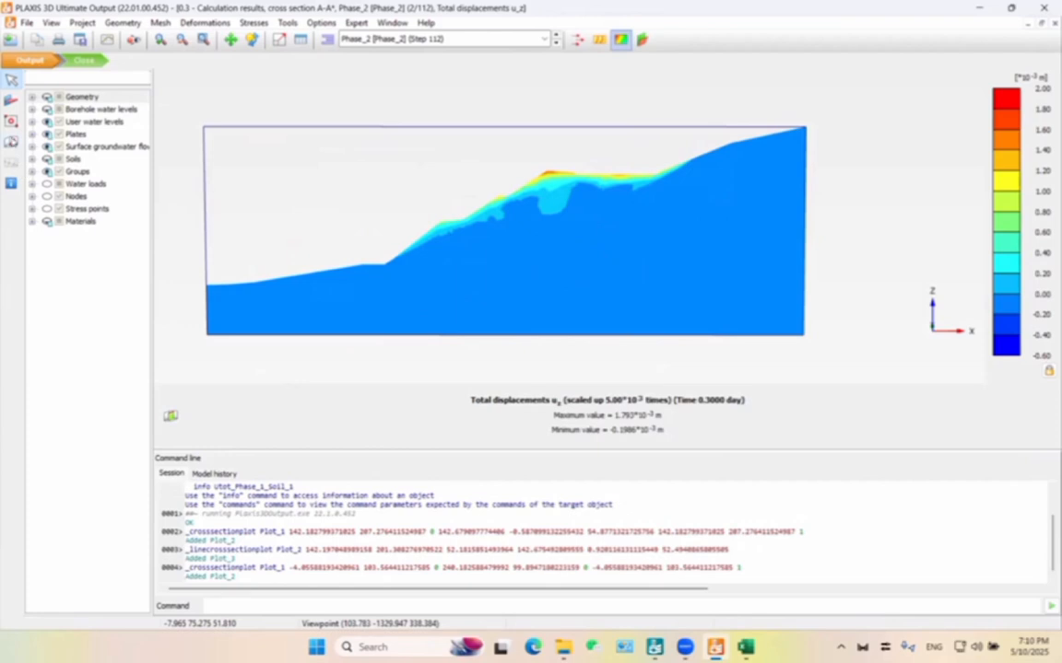
Draw a line cross section down the slope face from about (123.7, 101.6, 54.8) to (63.8, 102.5, 21.5).
click(11, 142)
click(574, 175)
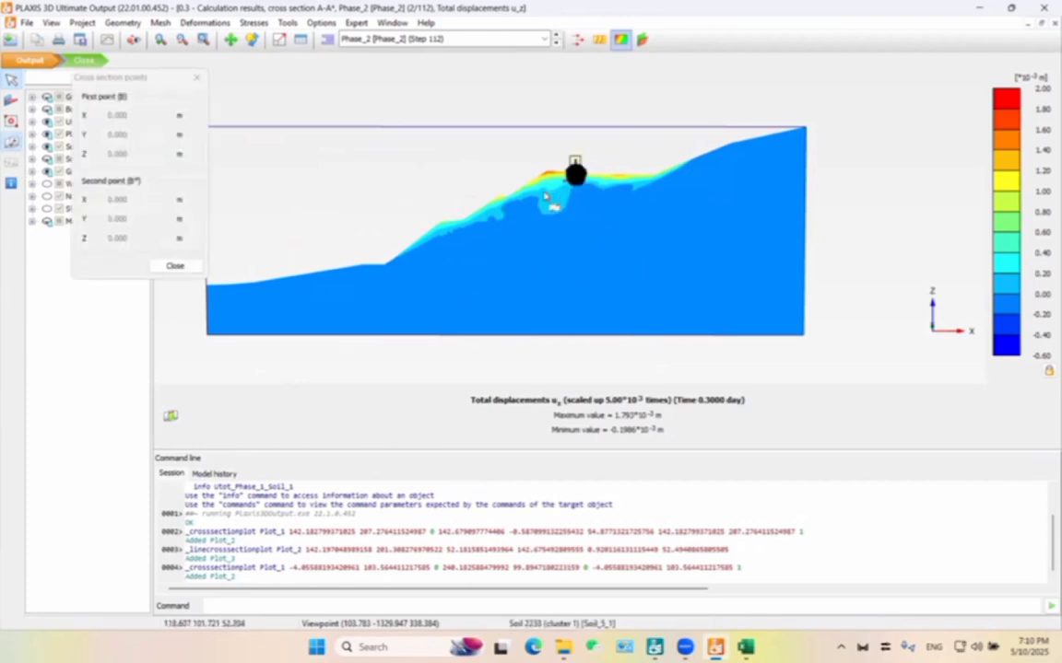
click(401, 270)
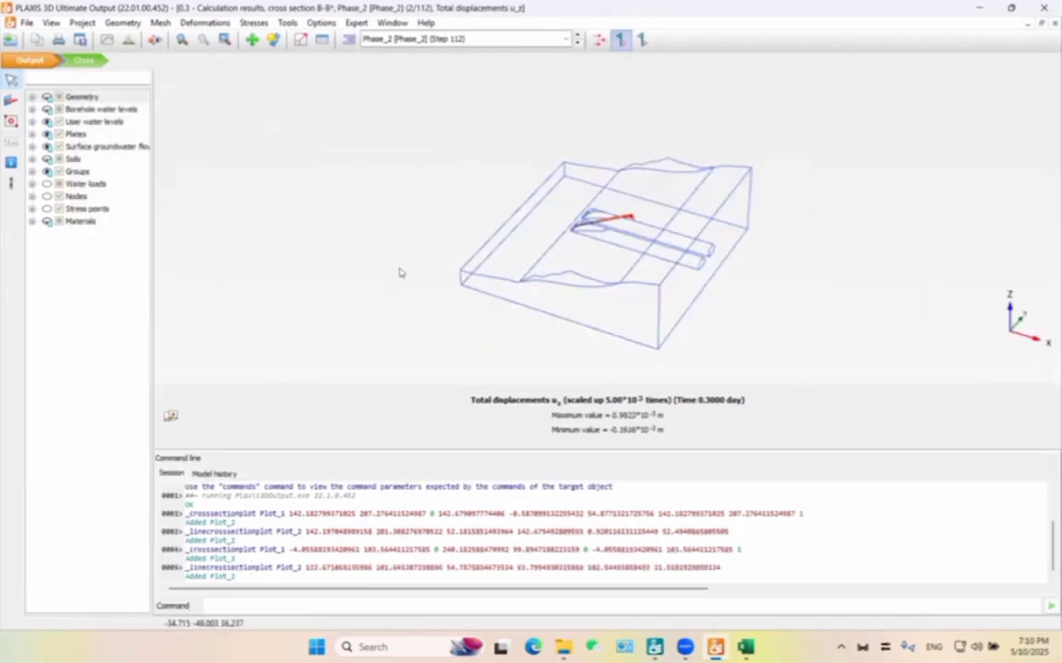
View the results table of the B-B* line section, then close it and inspect the line in the model.
click(322, 40)
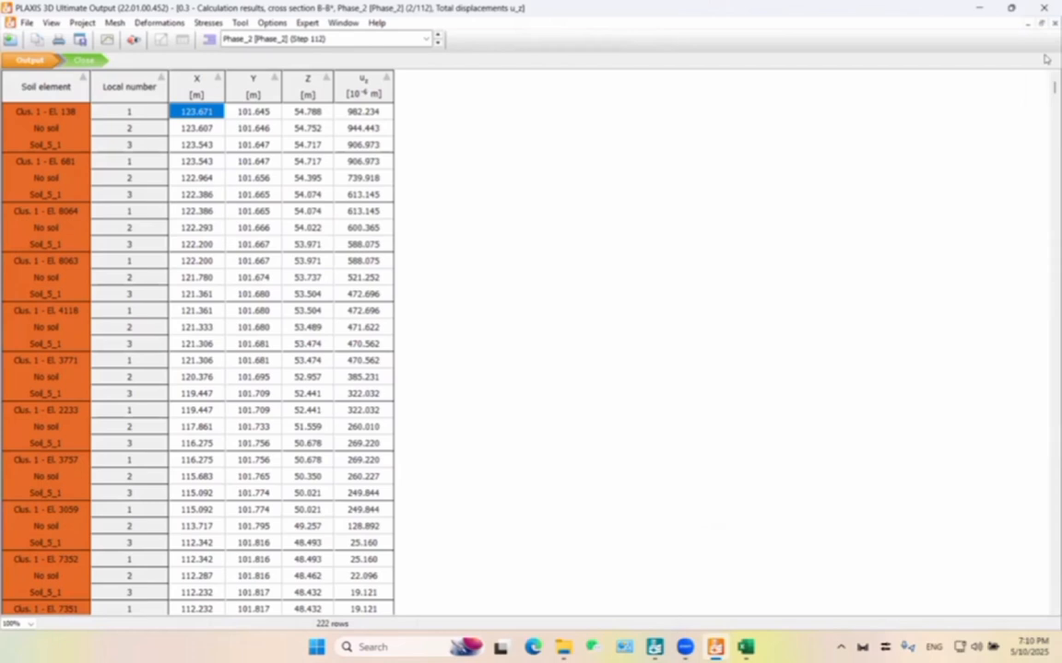
click(1055, 23)
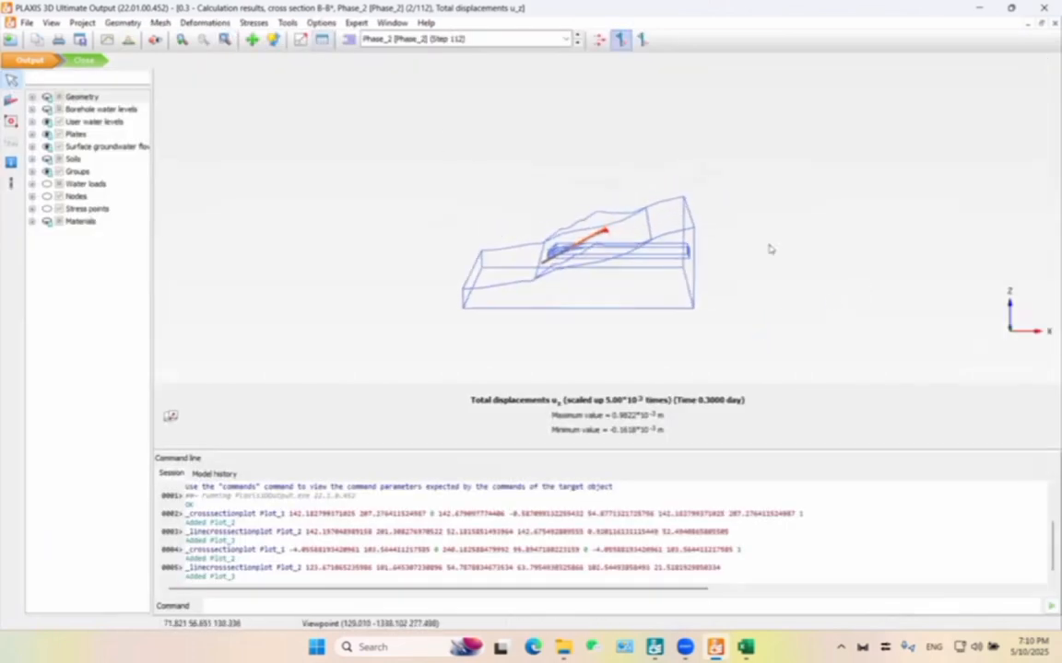
scroll(553, 214, up, 3)
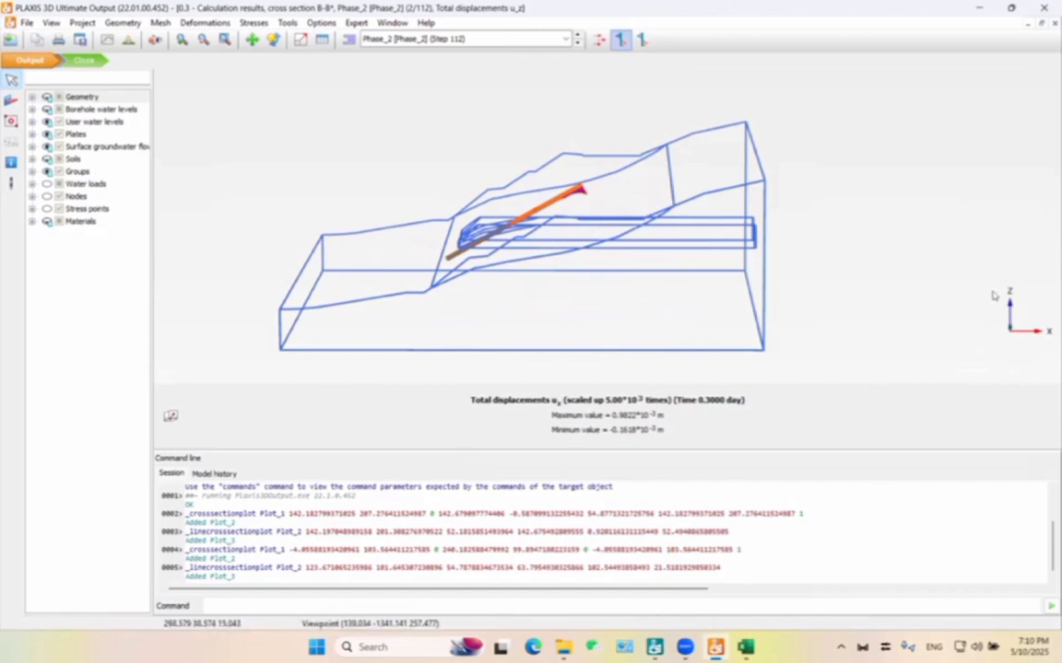
Try to reopen the results table of the B-B* line section, then close the application from the error dialog.
click(322, 38)
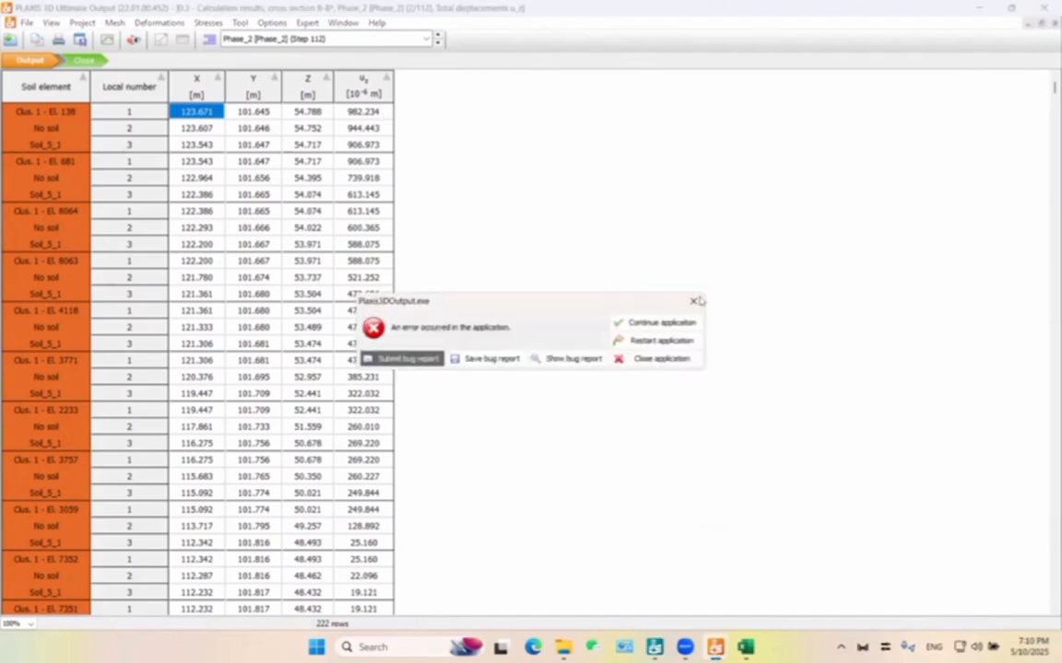
key(Return)
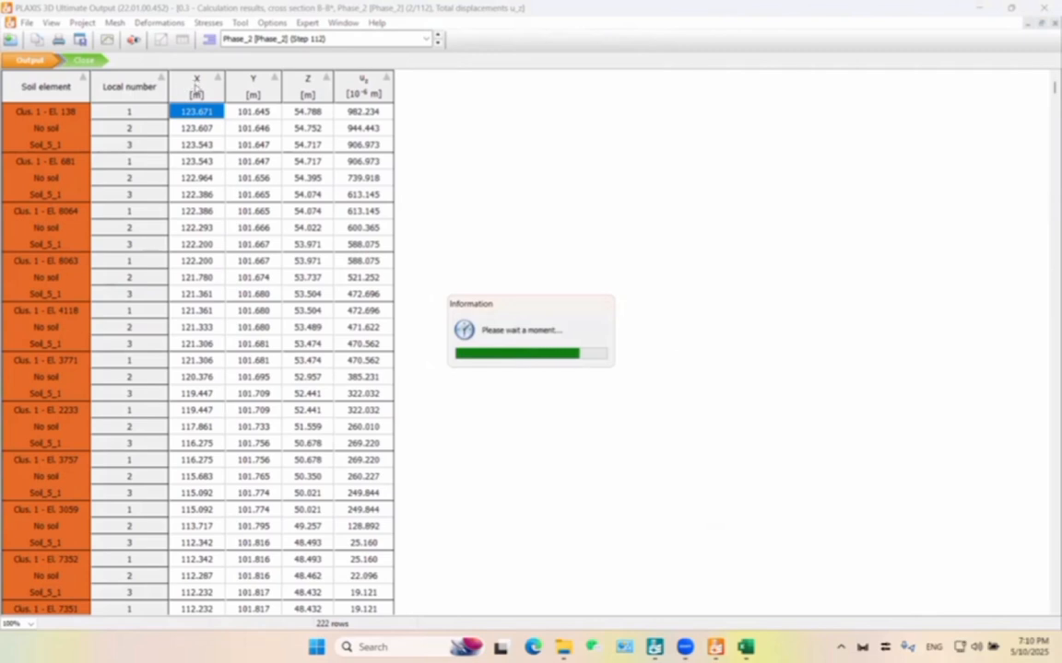
click(659, 323)
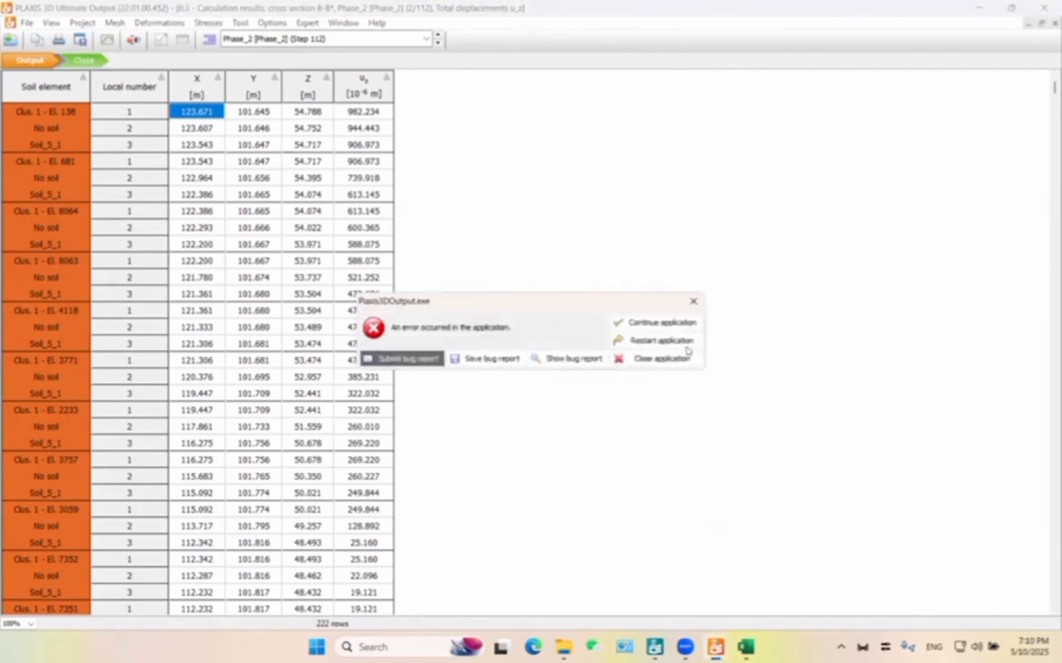
click(686, 362)
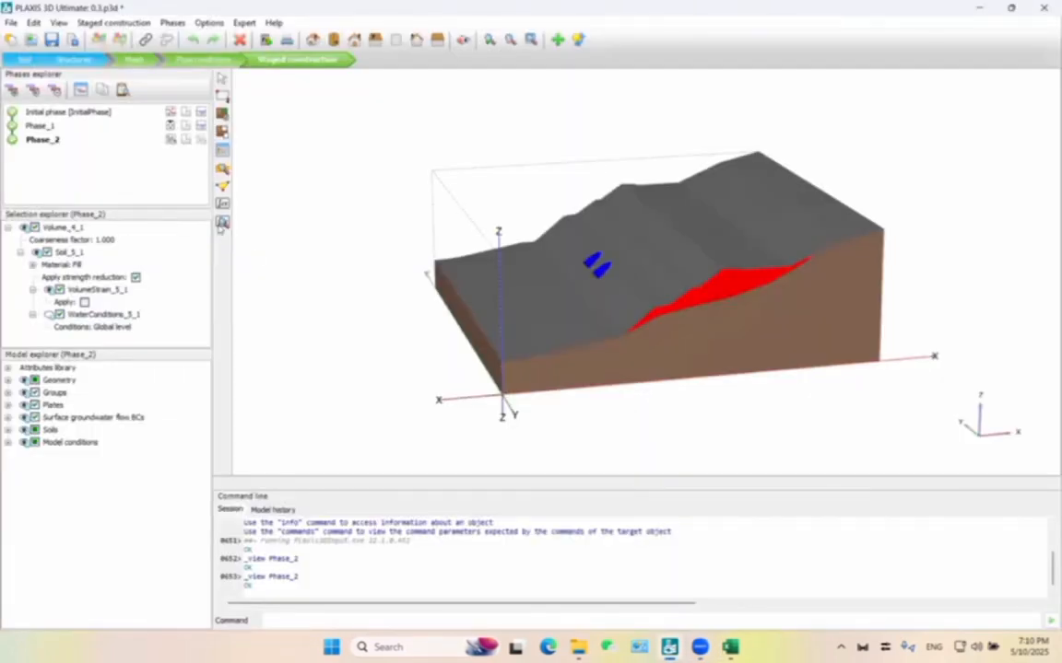
Reopen the Phase_2 calculation results from PLAXIS 3D Input, continuing past the licence information, and hide the water loads.
click(221, 224)
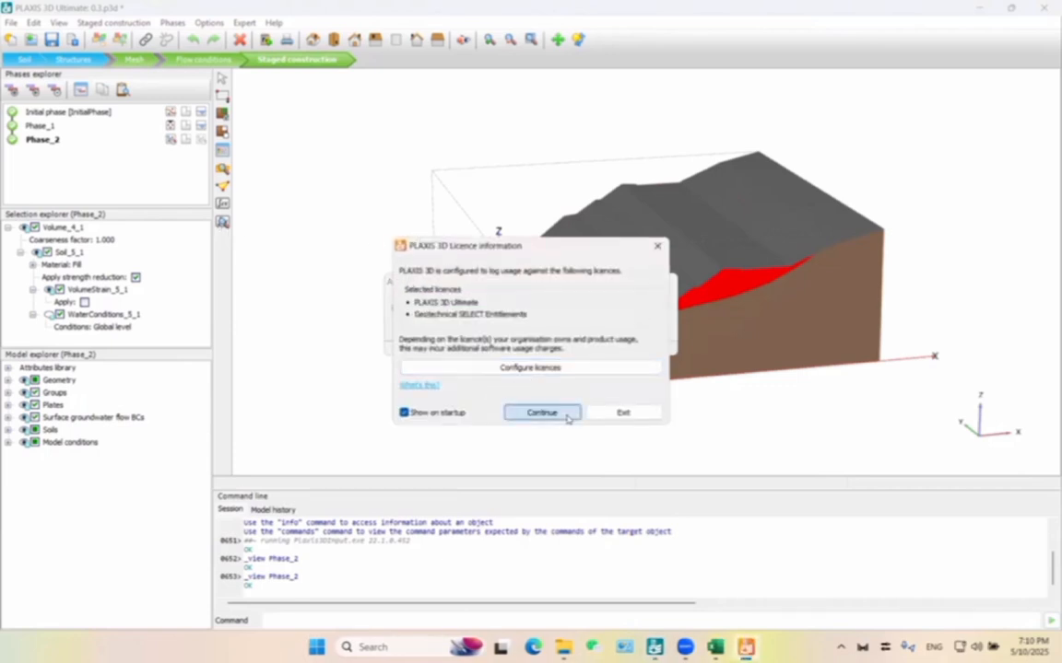
click(542, 412)
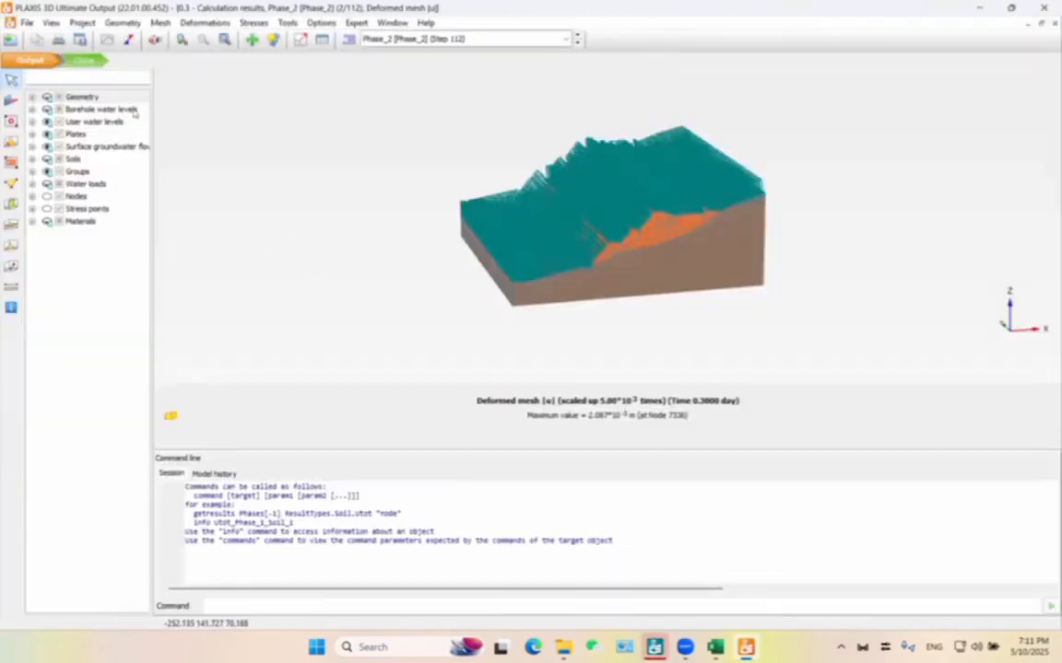
click(47, 183)
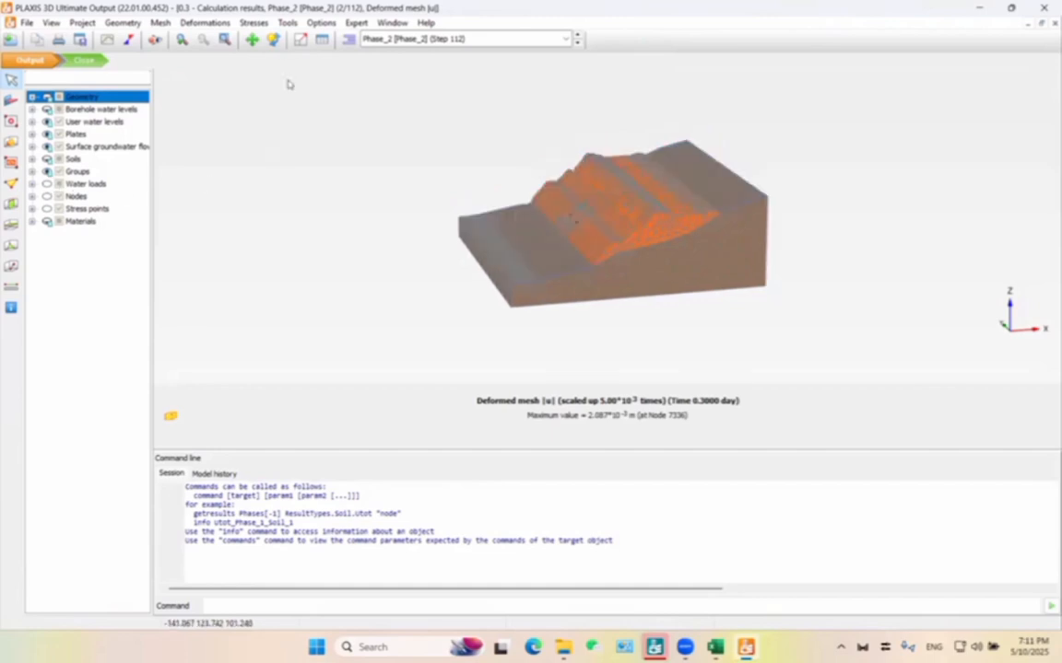
Display the total displacements u_z on the model.
click(205, 22)
mouse_move(237, 83)
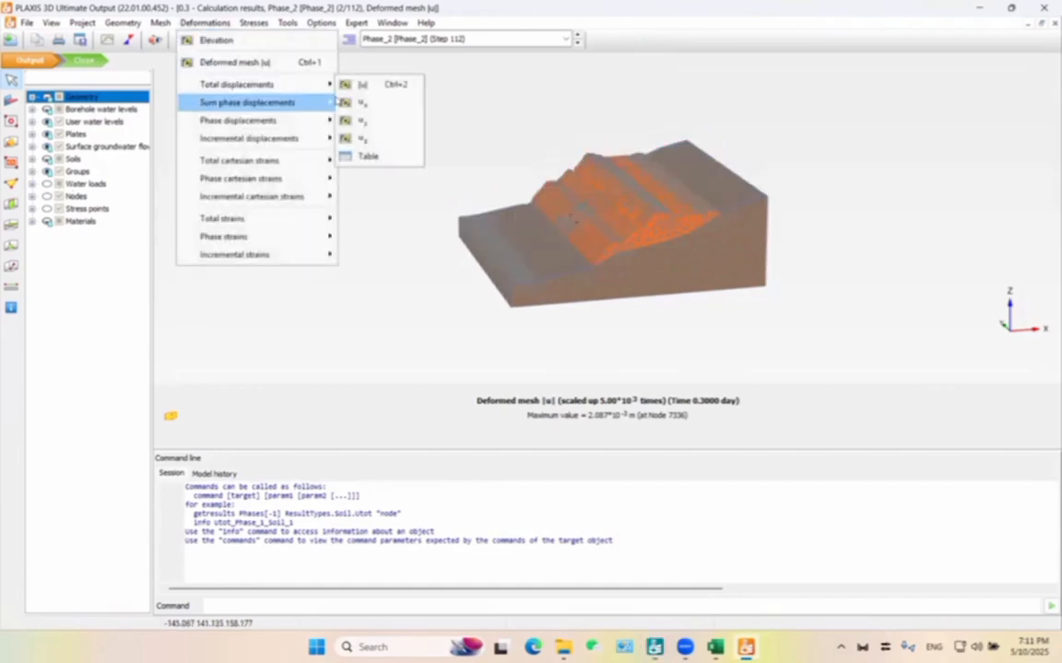
click(361, 138)
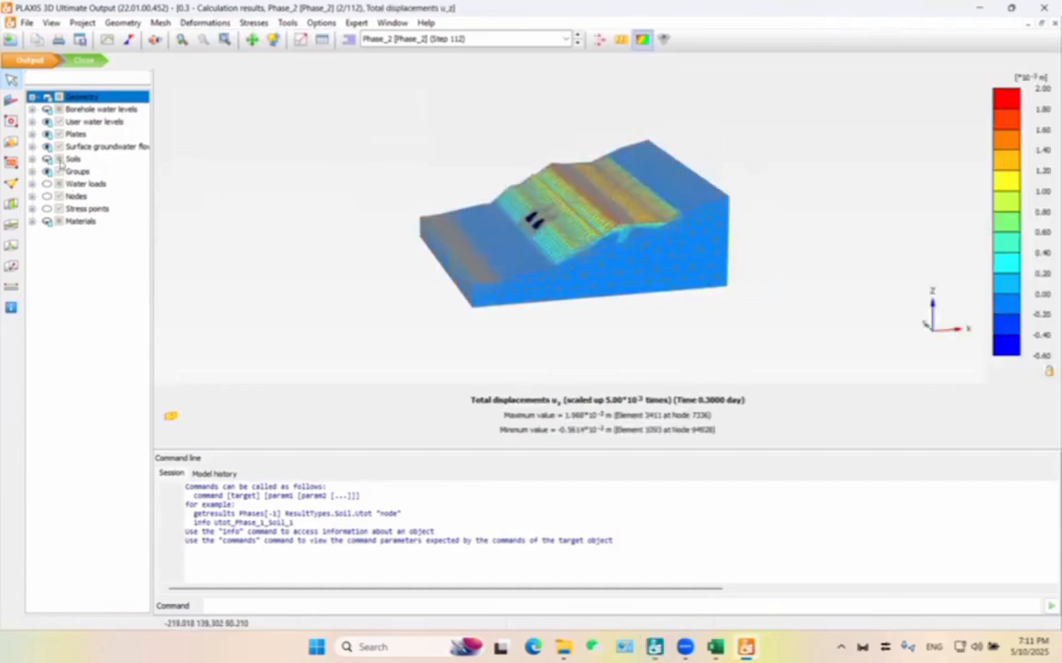
click(11, 205)
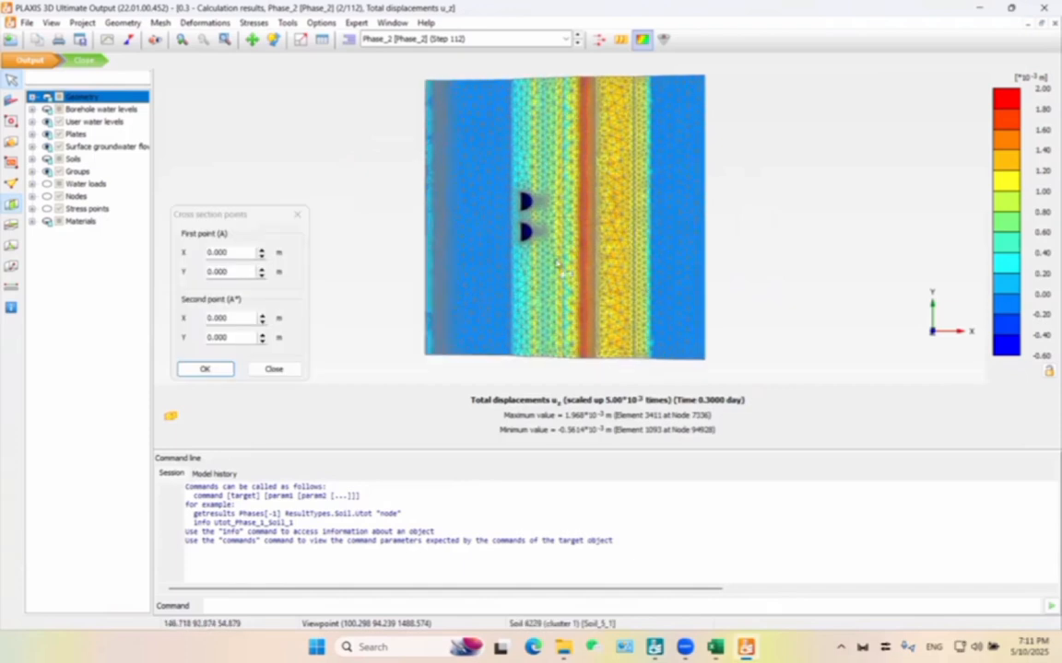
click(376, 212)
click(721, 209)
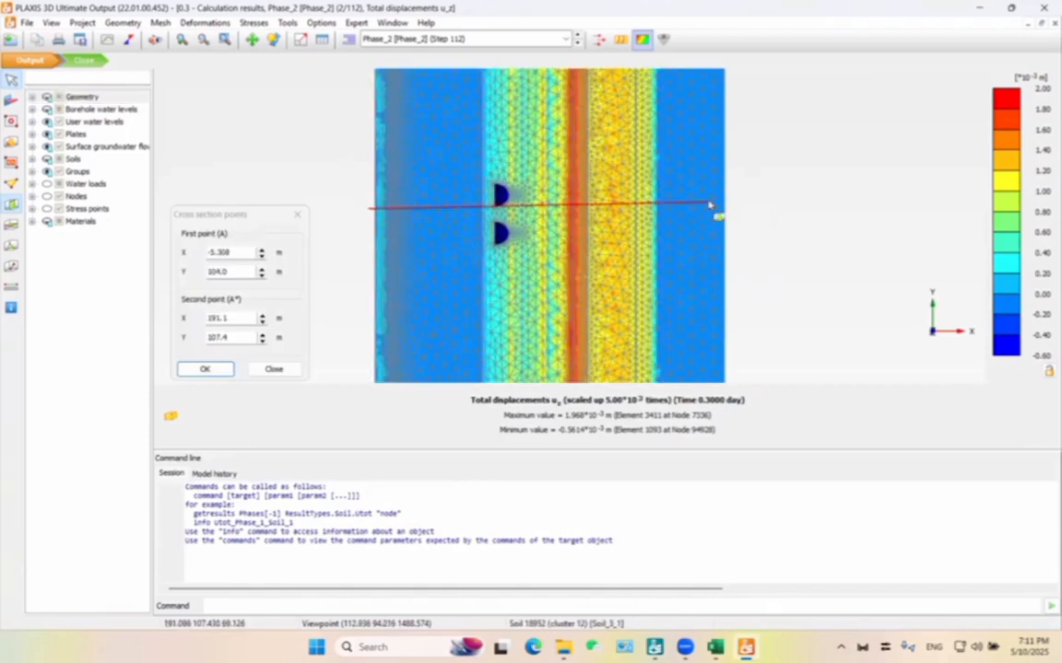
Cut a vertical cross section lengthwise through the slope between the two tunnels, from about (-2.33, 103.0) to (214.3, 102.5).
click(11, 205)
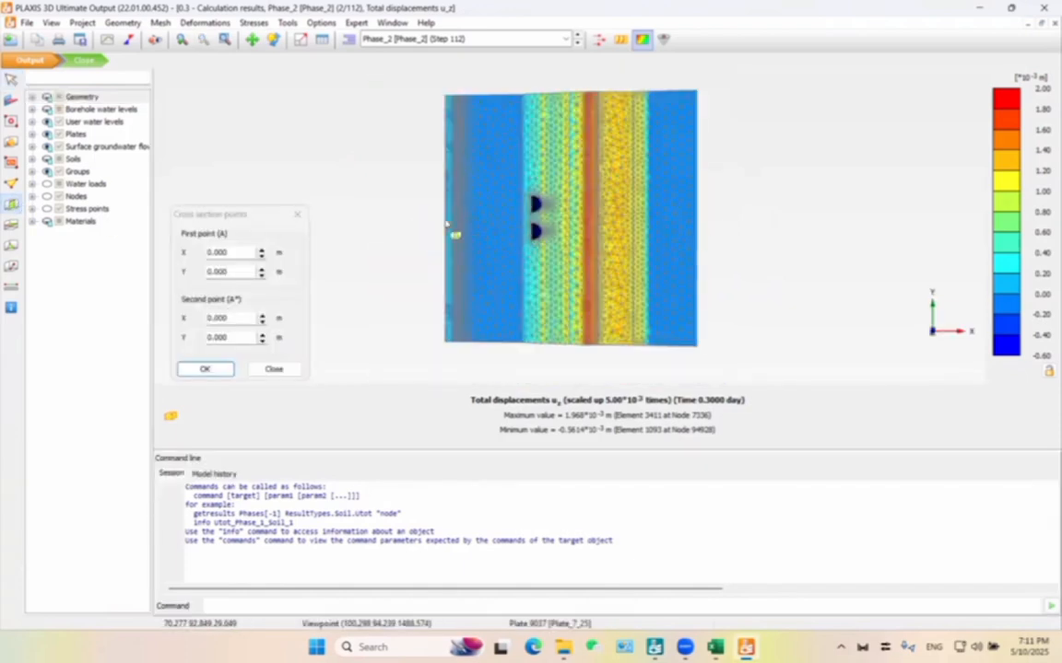
click(445, 216)
click(711, 217)
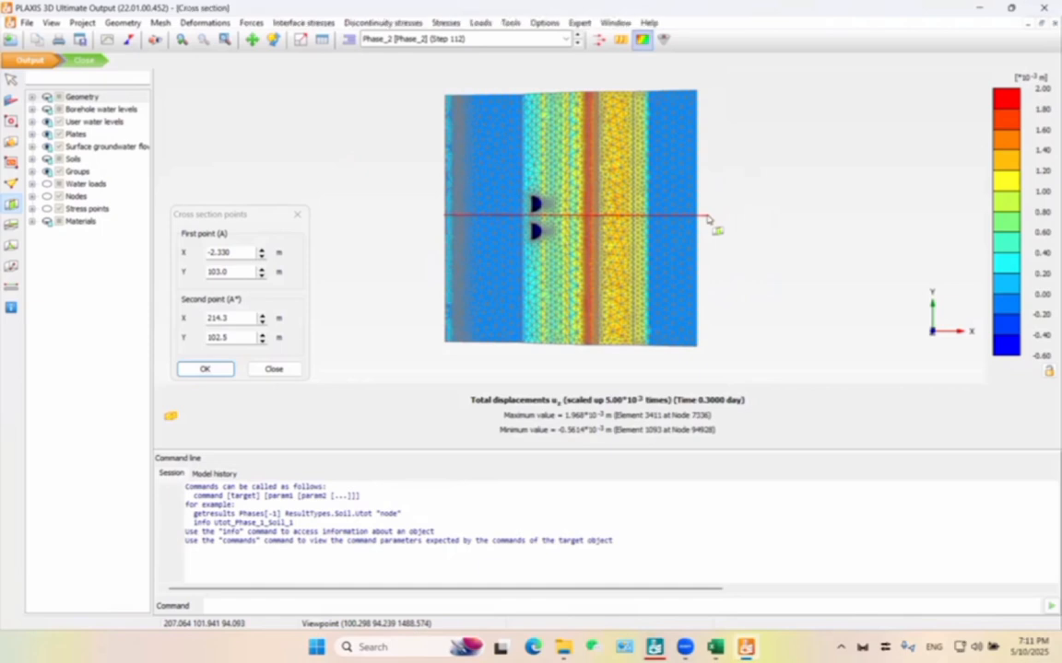
Turn off the cluster borders so only the A-A* section plane is shown.
middle_drag(686, 285, 879, 230)
scroll(732, 233, up, 5)
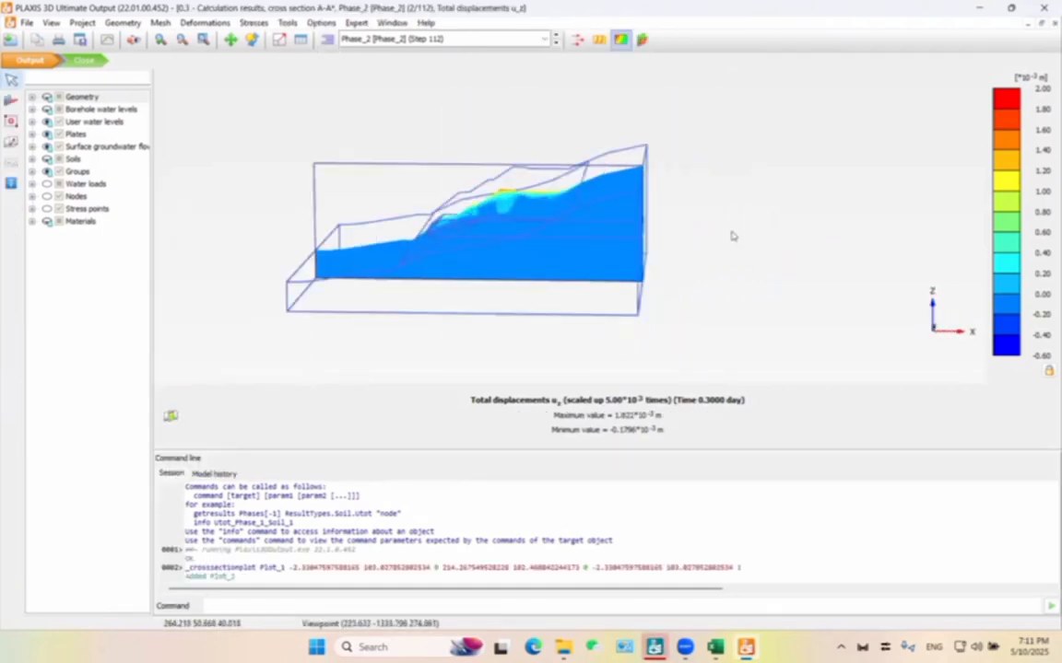
middle_drag(489, 257, 594, 312)
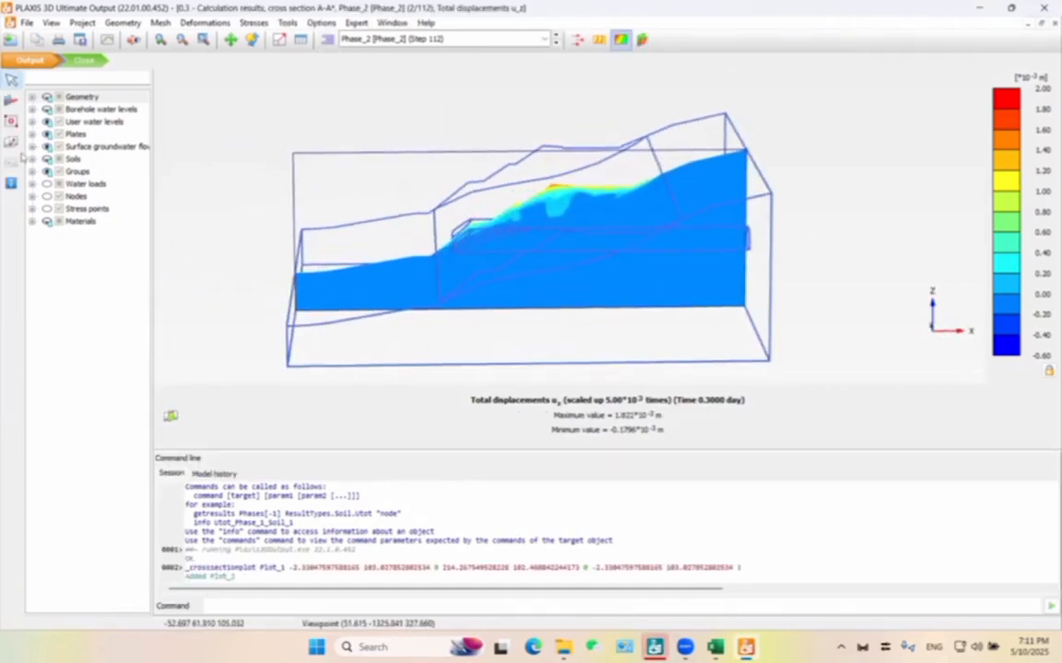
click(161, 22)
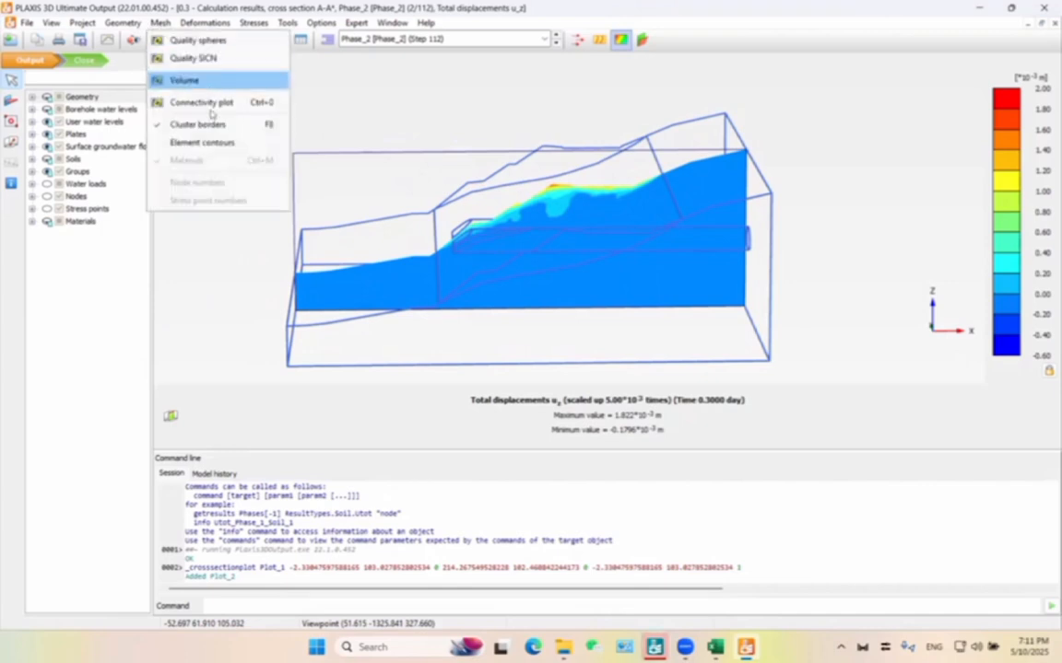
click(212, 126)
Draw a line cross section along the slope face from about (117.4, 102.7, 55.3) at the crest to (64.1, 102.9, 24.2) near the toe.
click(11, 143)
scroll(631, 178, up, 3)
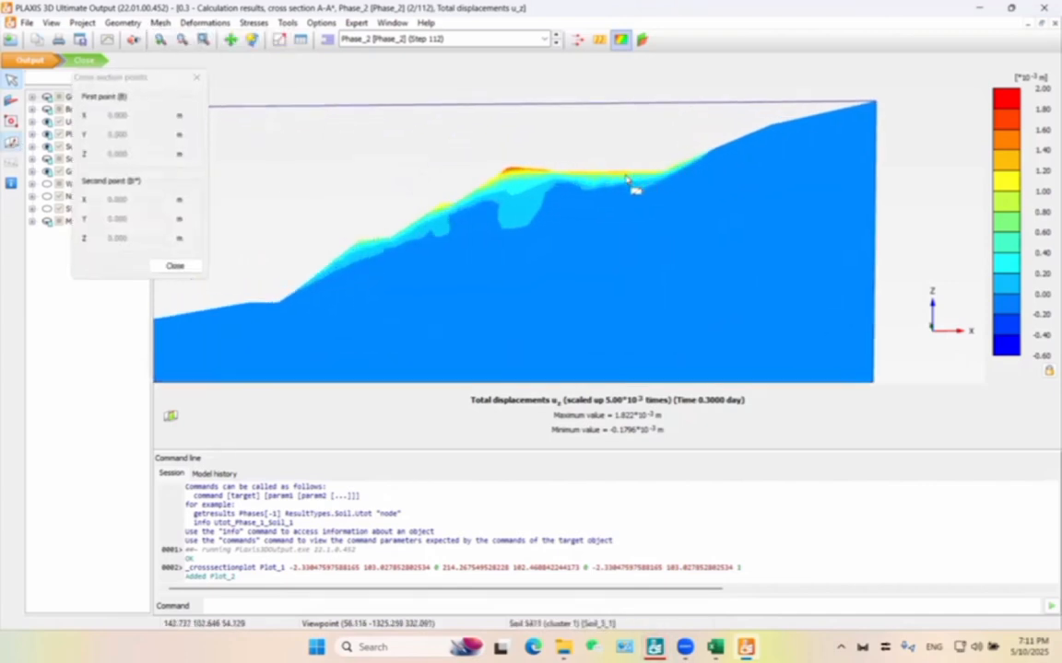
click(523, 170)
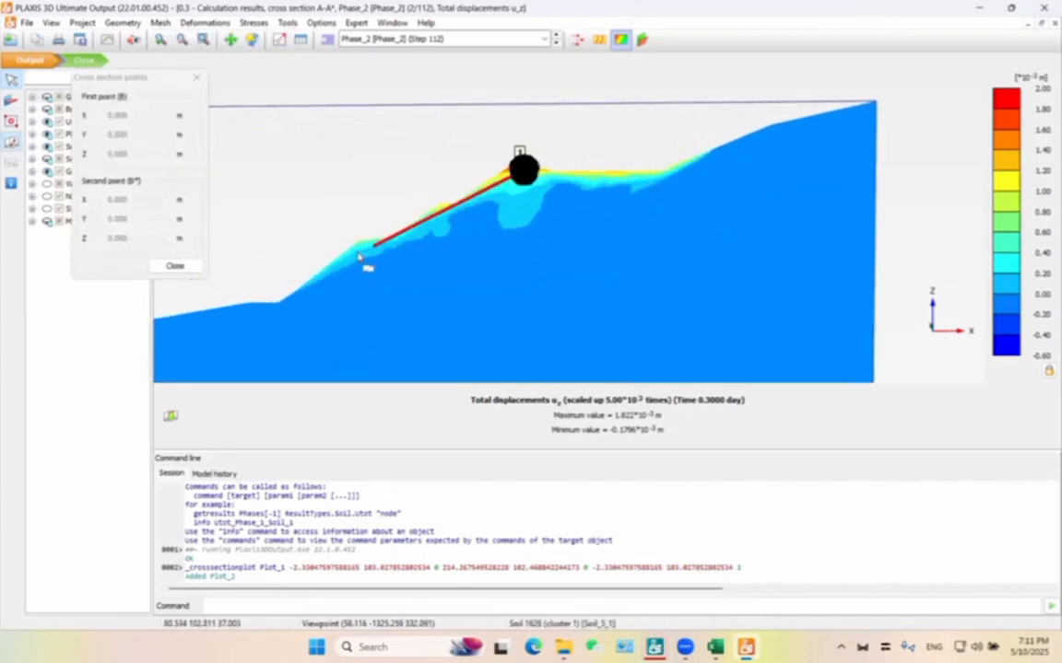
click(299, 304)
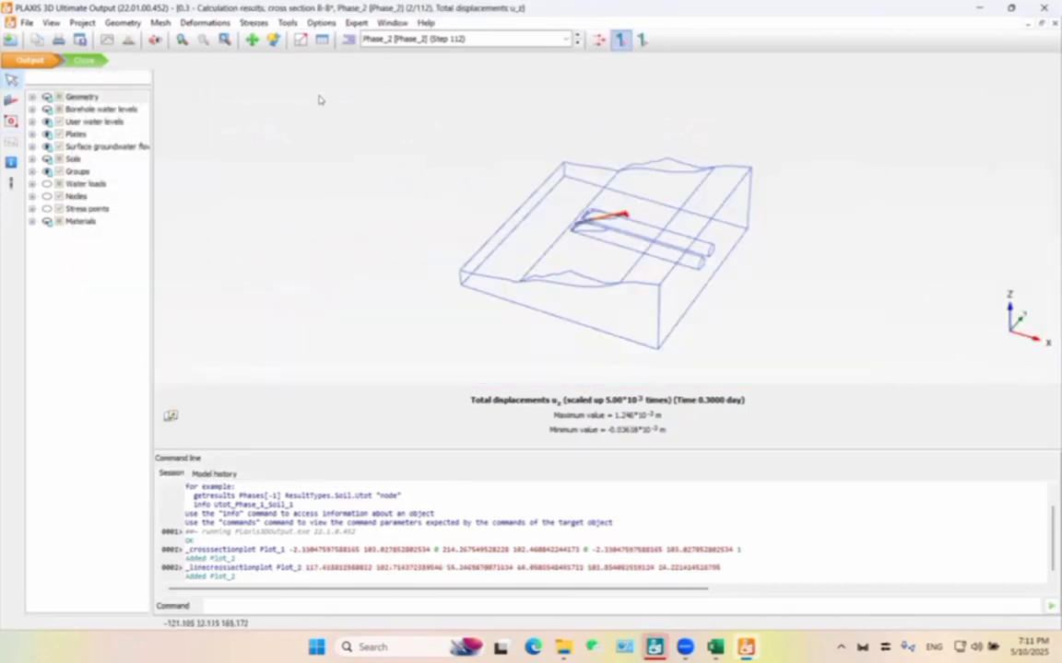
middle_drag(476, 153, 540, 166)
scroll(699, 229, up, 6)
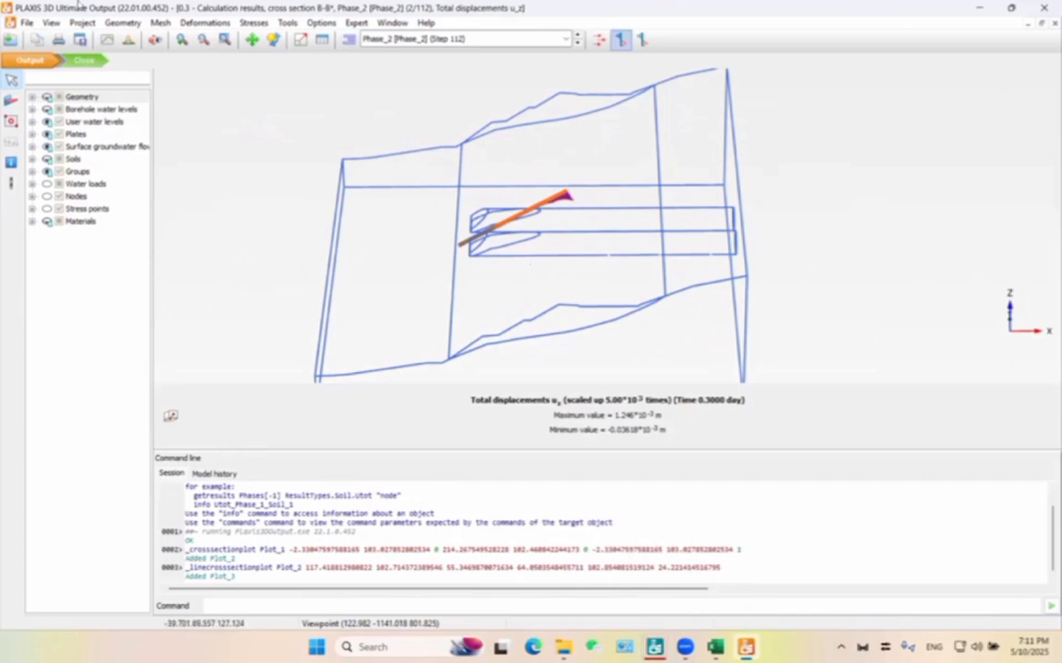
Open the line section's table of results, copy its X column, and paste it into Excel from cell A1 of the empty sheet.
click(322, 41)
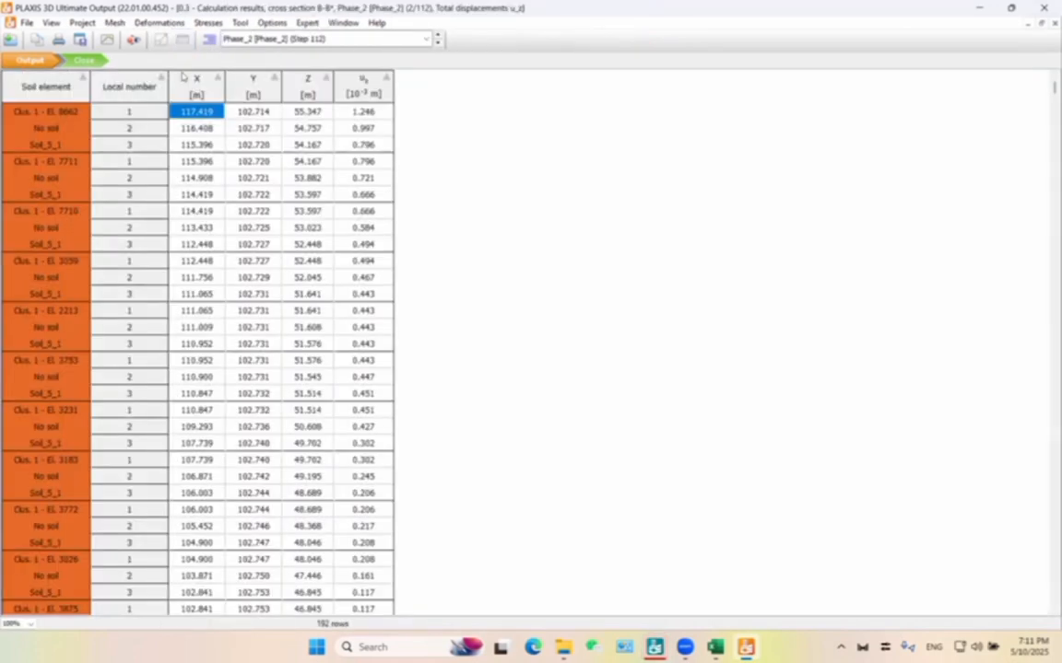
click(181, 77)
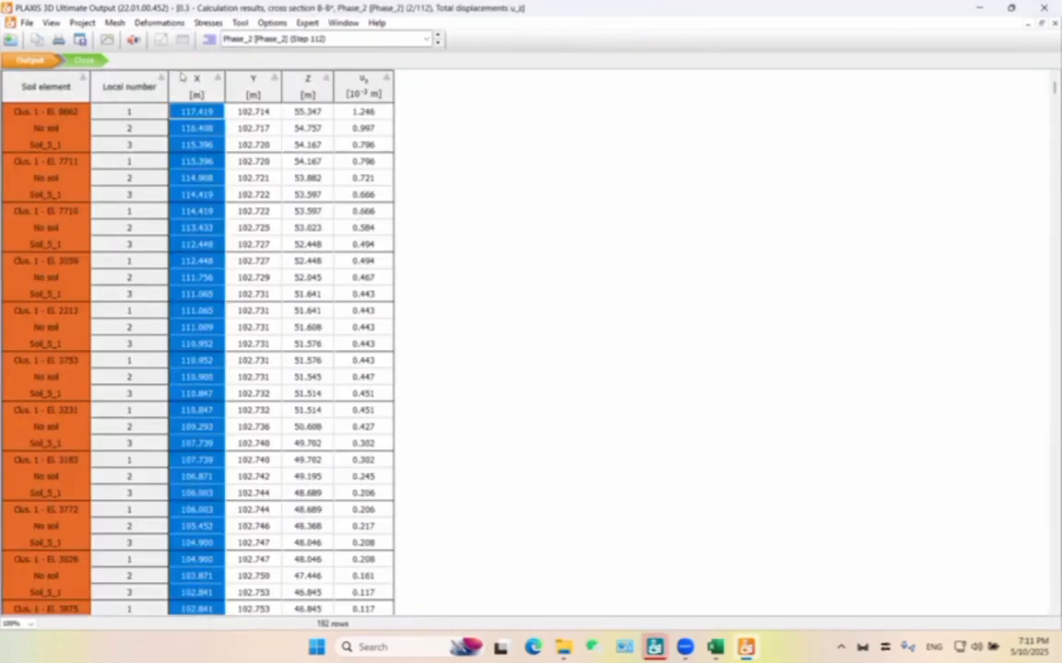
right_click(182, 78)
click(207, 169)
key(alt+Tab)
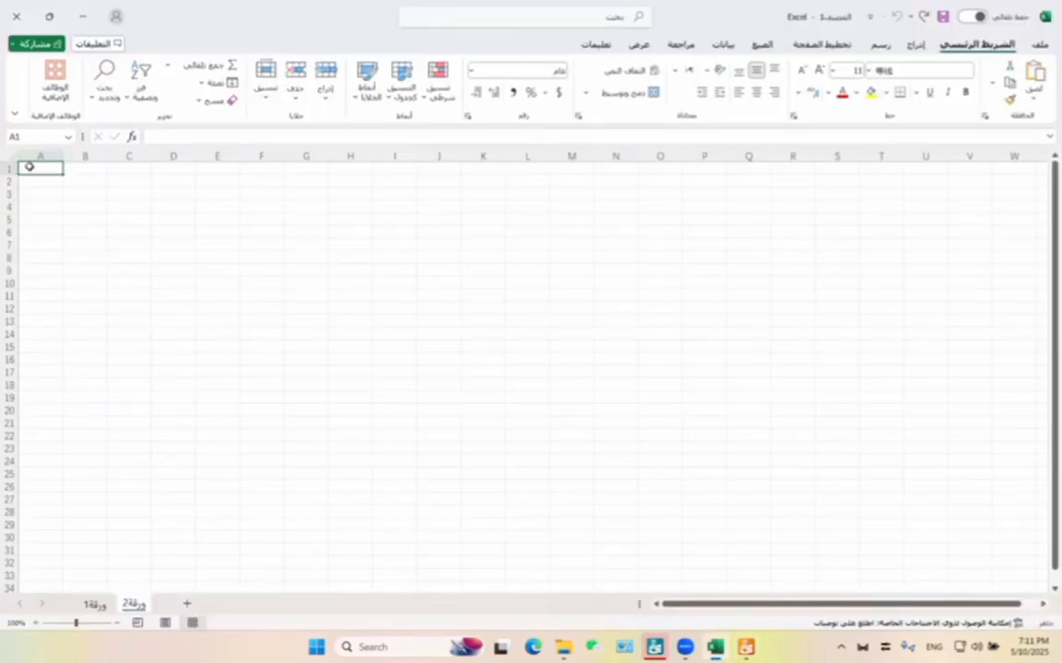
right_click(29, 167)
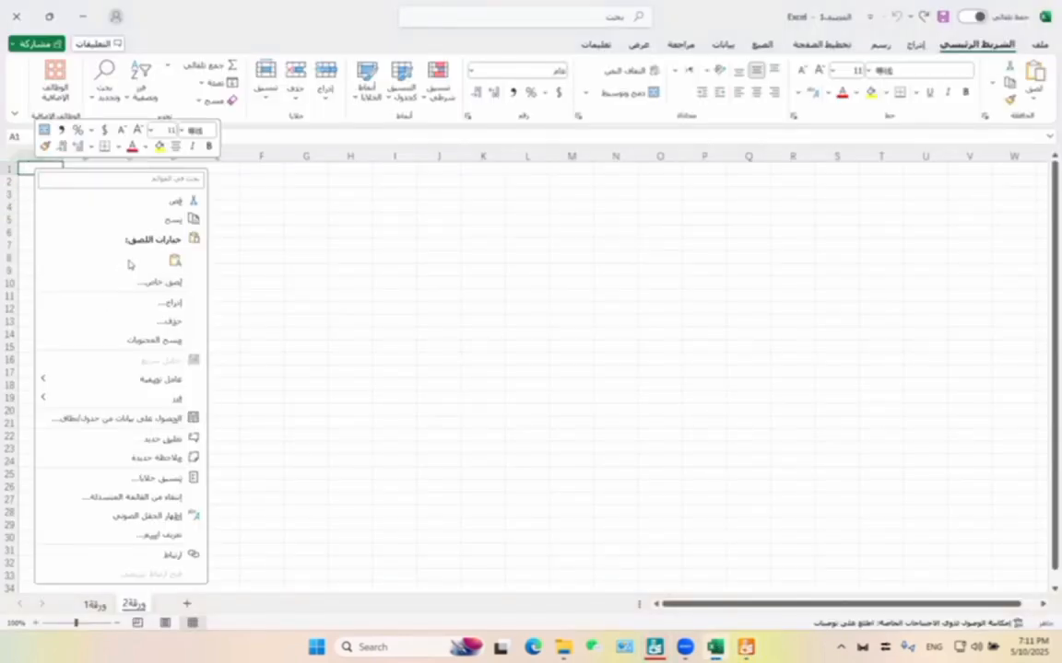
click(174, 259)
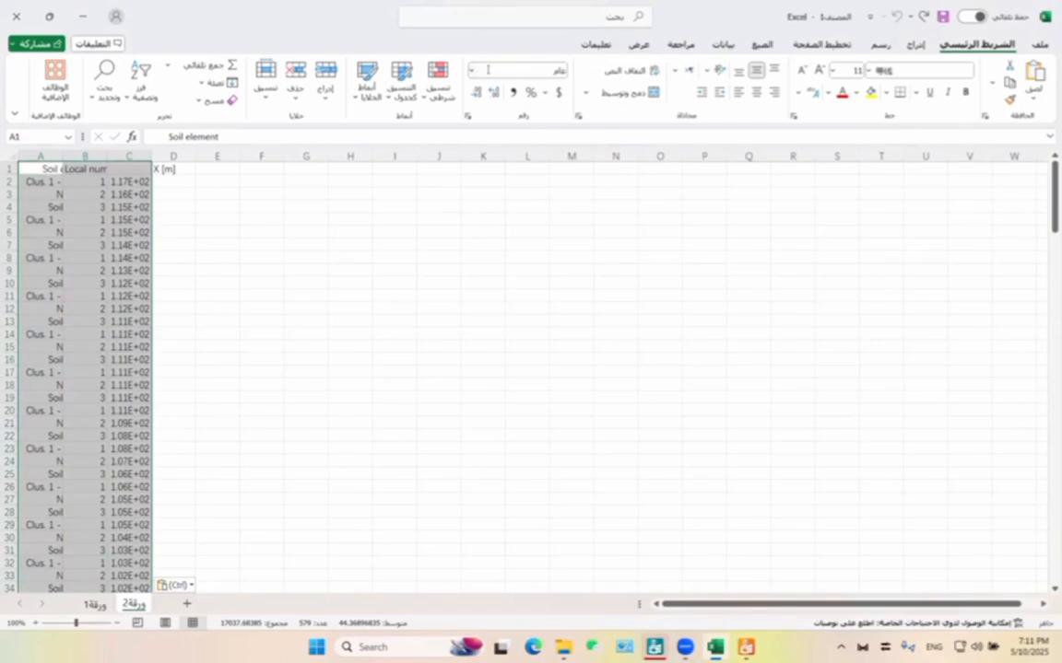
Set the pasted data to General number format and delete the soil element and local number columns.
click(472, 71)
click(493, 100)
click(138, 282)
drag(43, 159, 89, 161)
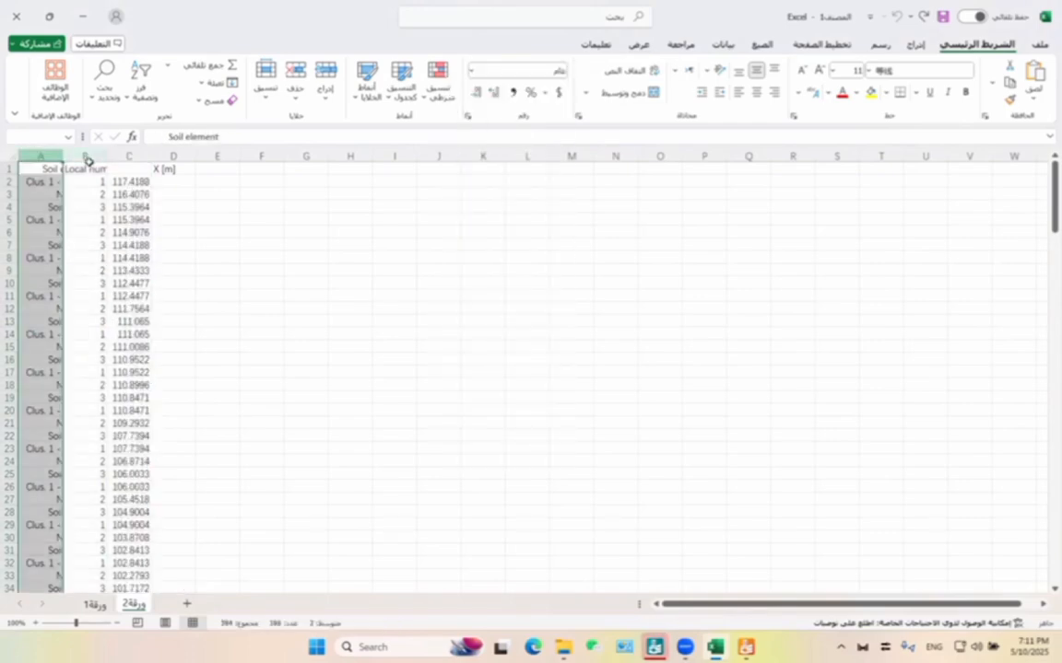
right_click(87, 160)
click(173, 330)
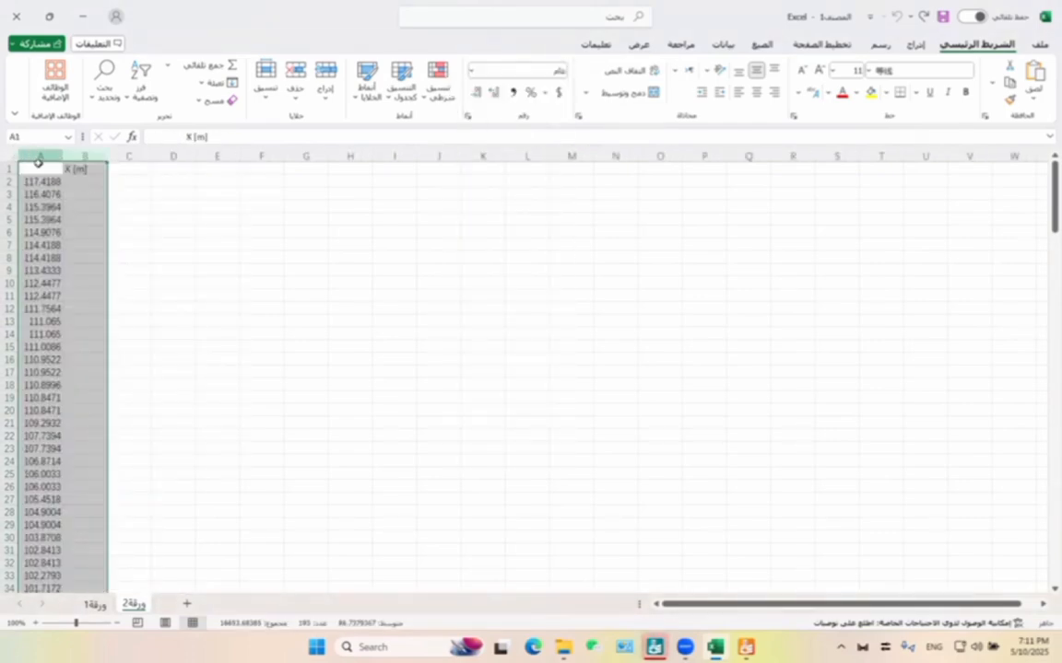
Replace the header of the X coordinate column in A1 with "x".
click(38, 166)
text(x)
click(130, 190)
Copy the u_z column from the PLAXIS results table and paste it into the Excel sheet from cell B1.
click(81, 168)
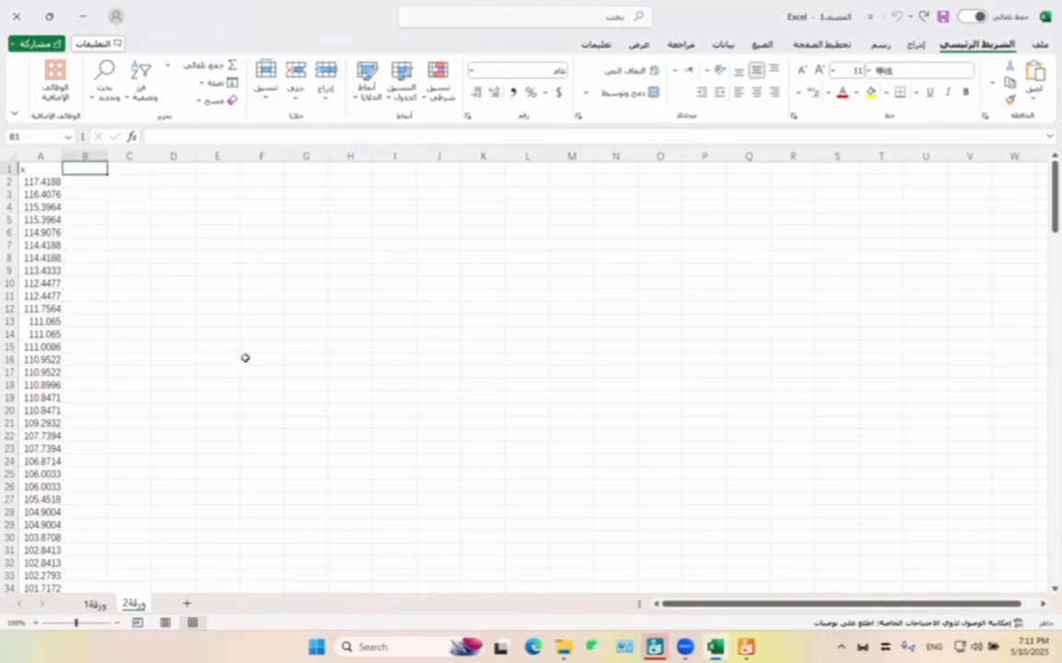
key(alt+Tab)
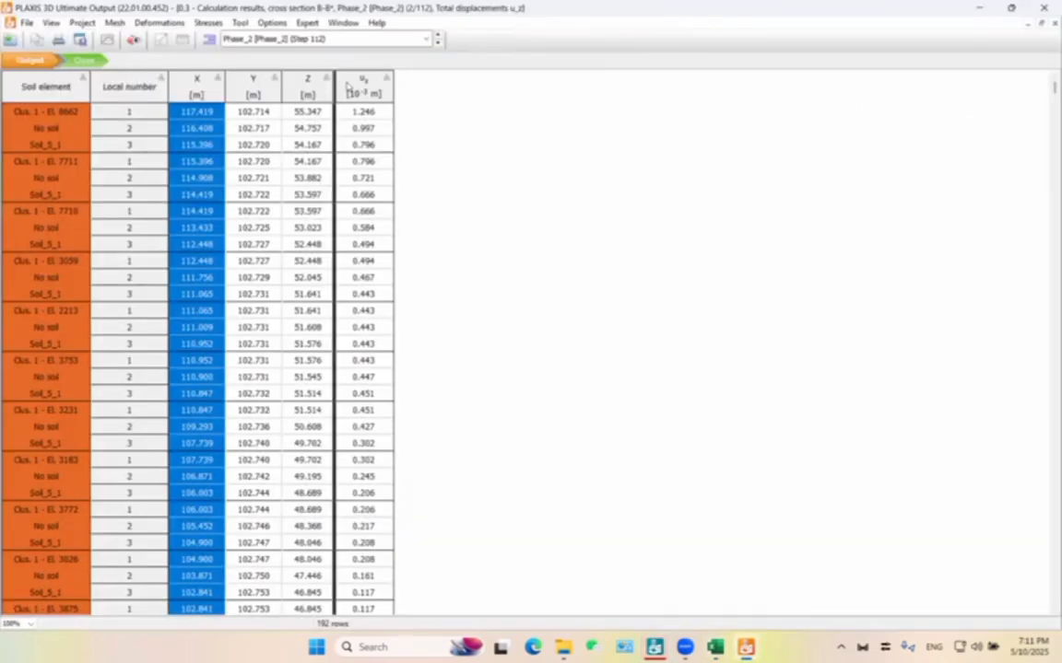
click(347, 84)
right_click(348, 84)
click(405, 200)
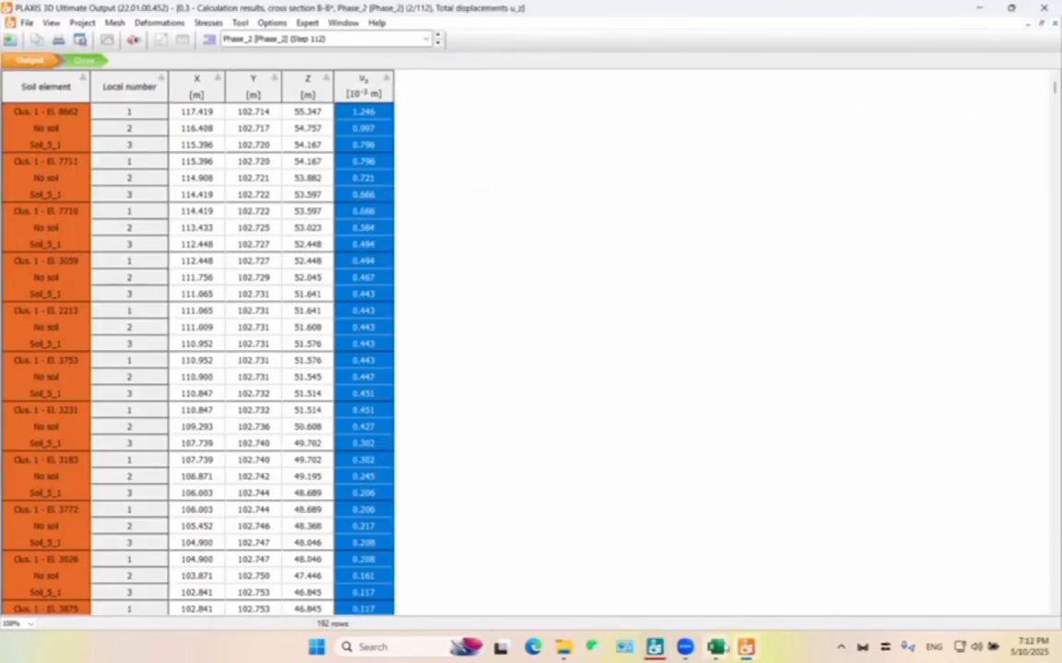
right_click(102, 169)
click(243, 260)
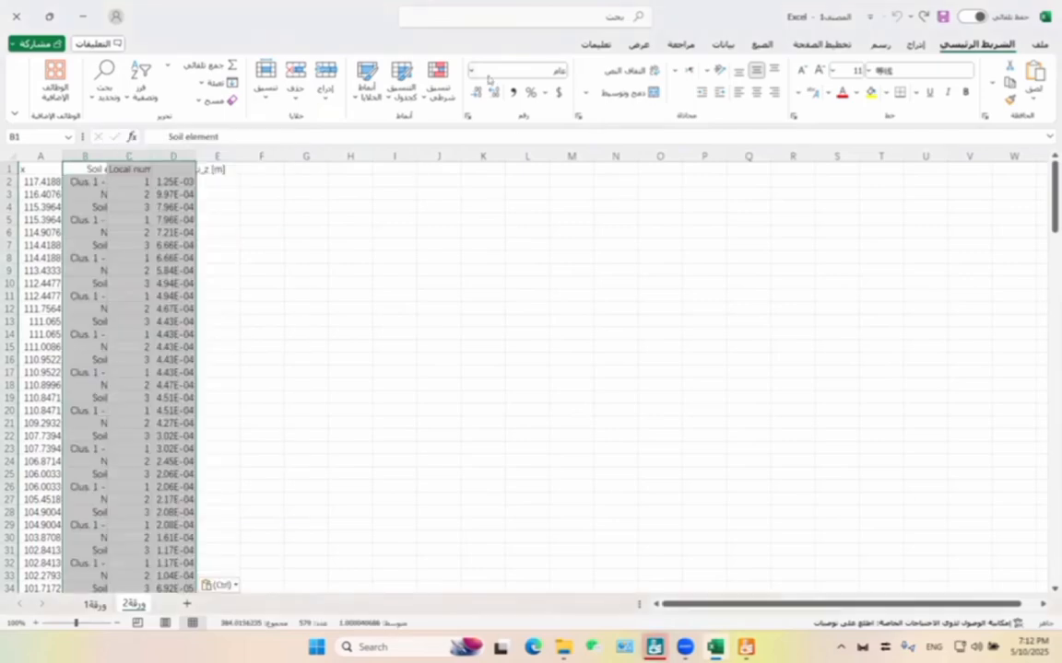
Set the pasted u_z data to General number format and delete its soil element and local number columns.
click(471, 71)
click(498, 106)
click(289, 296)
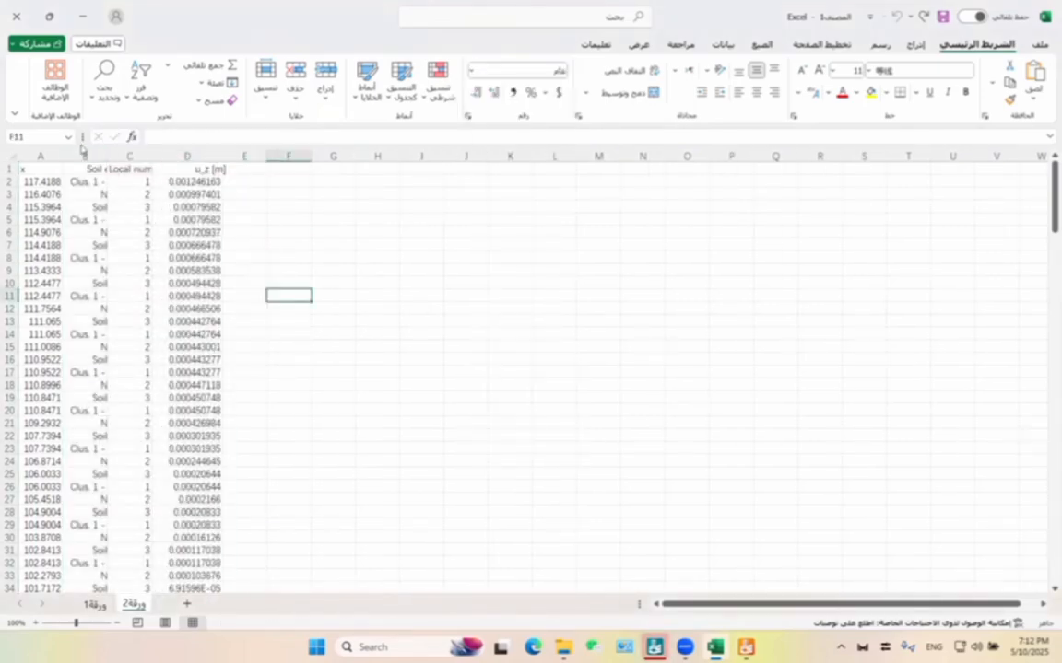
drag(84, 156, 130, 161)
right_click(127, 180)
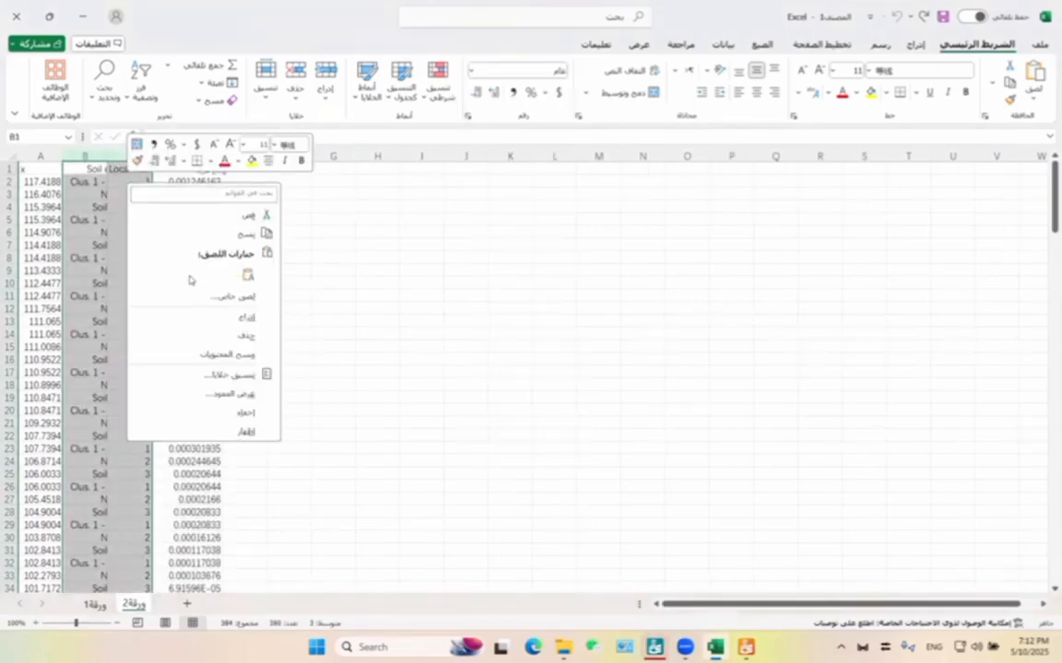
click(241, 336)
right_click(123, 311)
Label both the displacement column B and the empty column C with the header "uz".
click(117, 175)
click(117, 170)
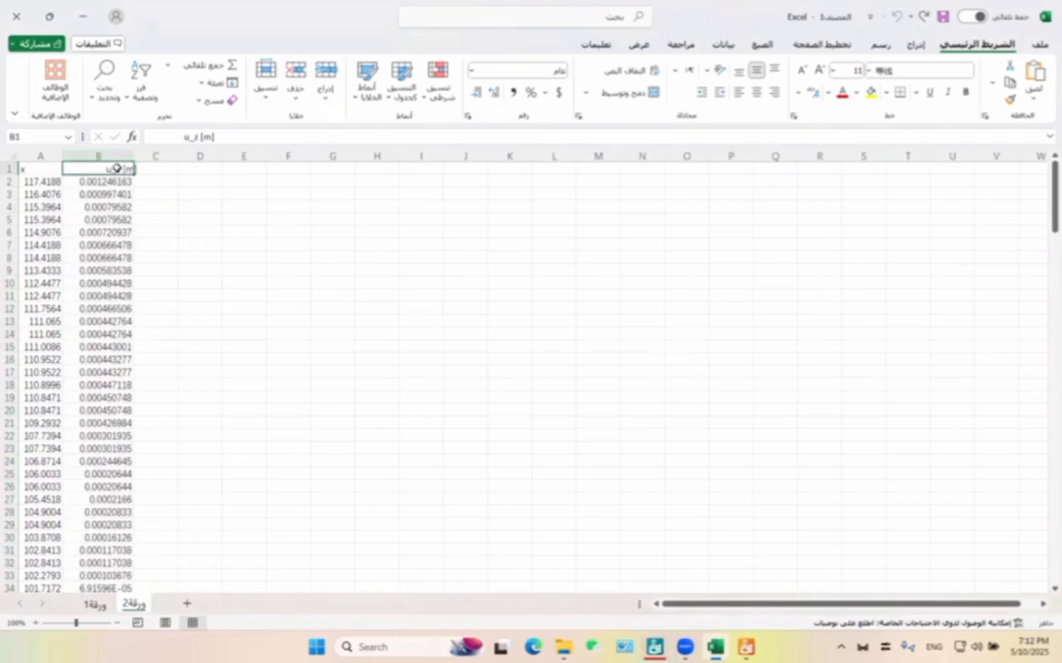
text(uz)
click(417, 218)
click(157, 168)
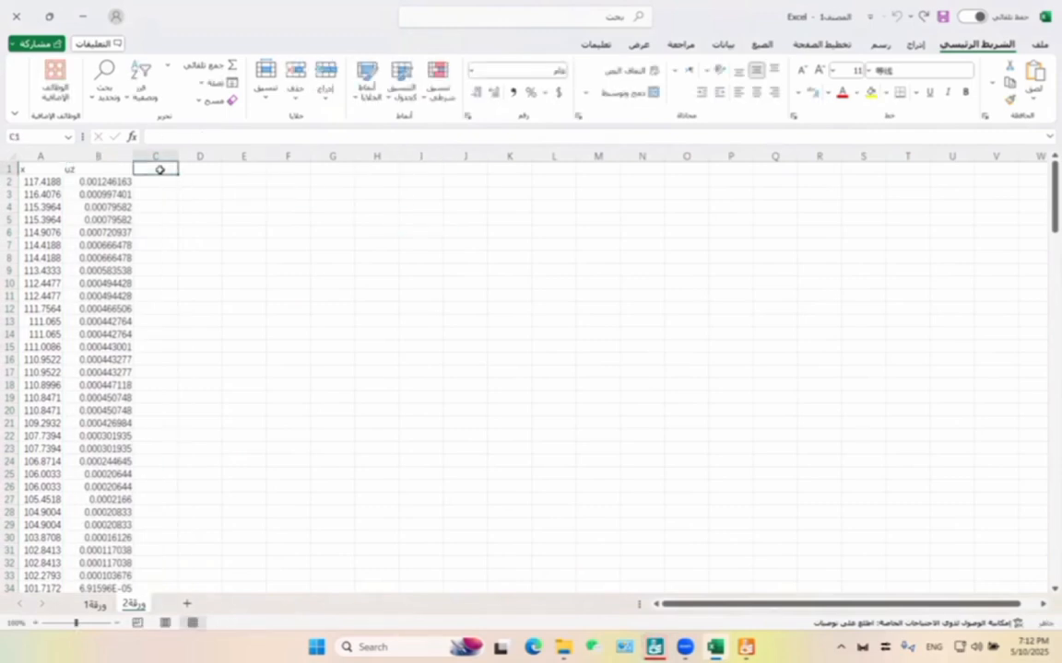
text(uz)
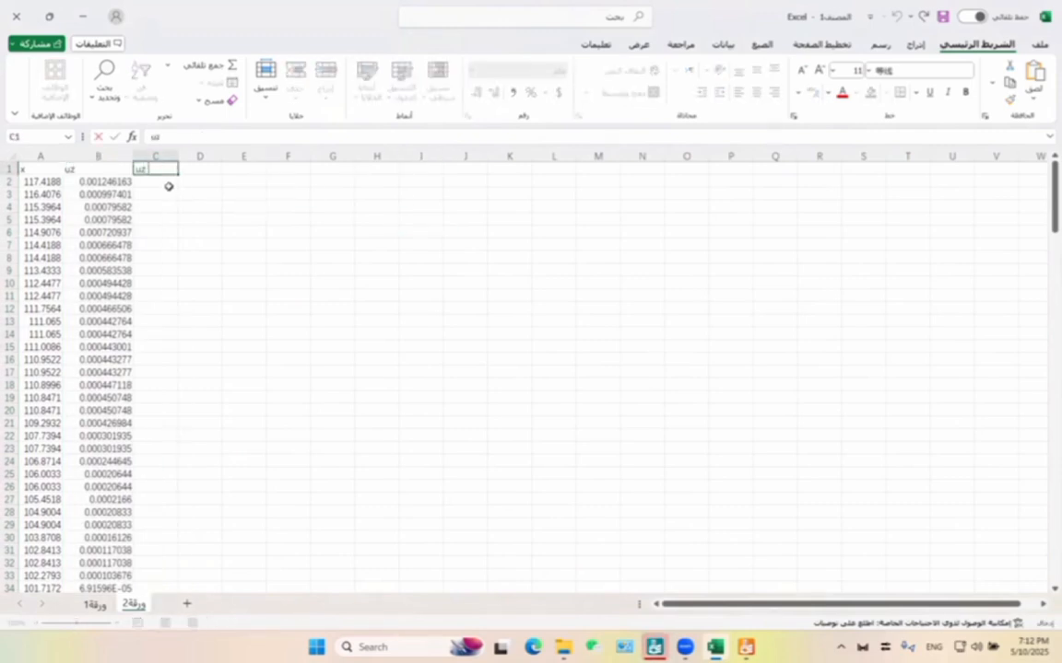
Enter =B2*1000 in C2 to convert the displacement to millimetres and fill the formula down column C.
click(169, 183)
text(=)
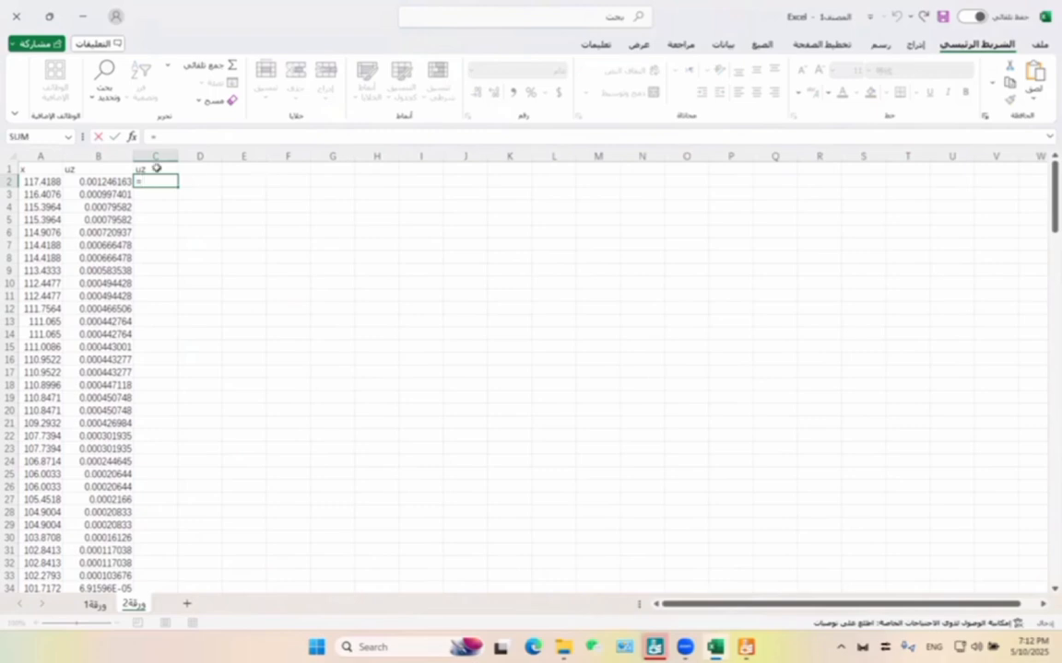
click(106, 182)
text(*100)
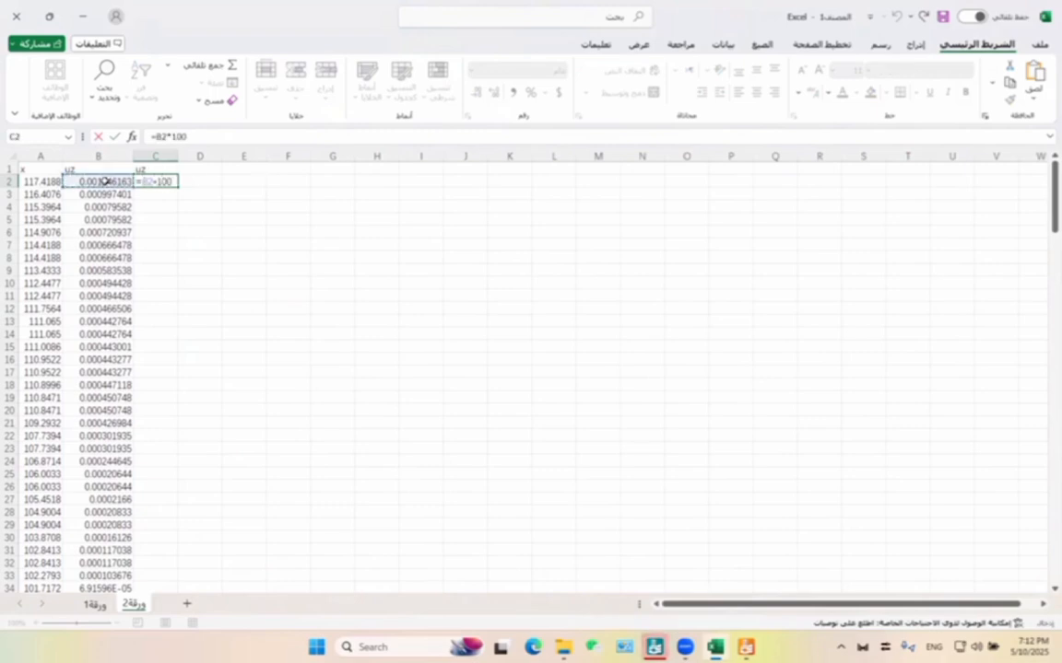
text(0)
key(Return)
click(171, 181)
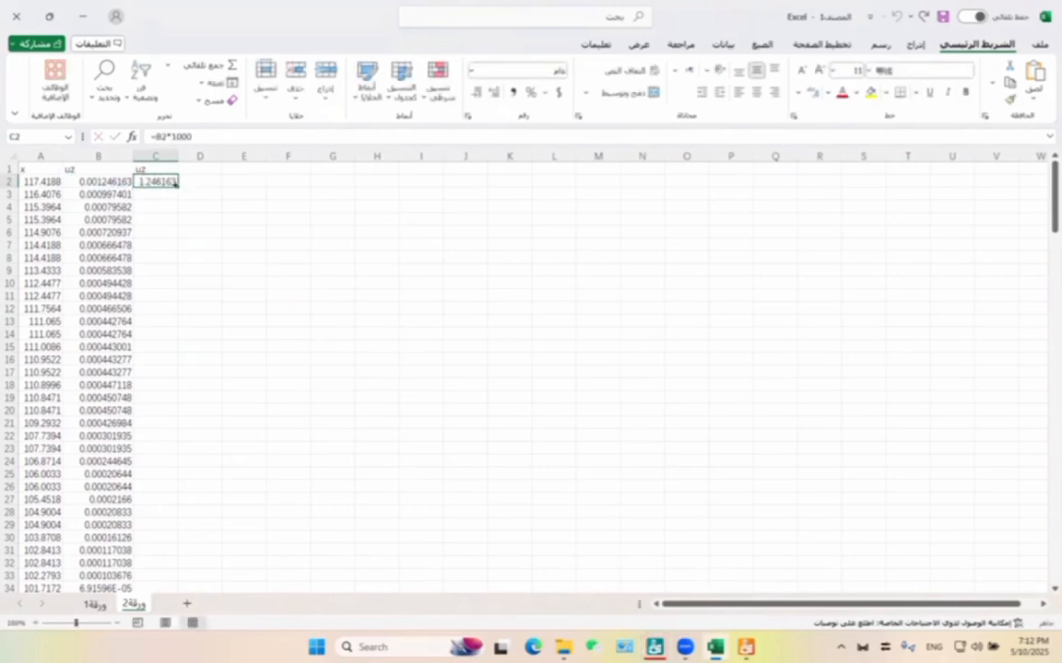
double_click(177, 187)
Insert a blank scatter chart with lines and no markers on the sheet.
click(643, 321)
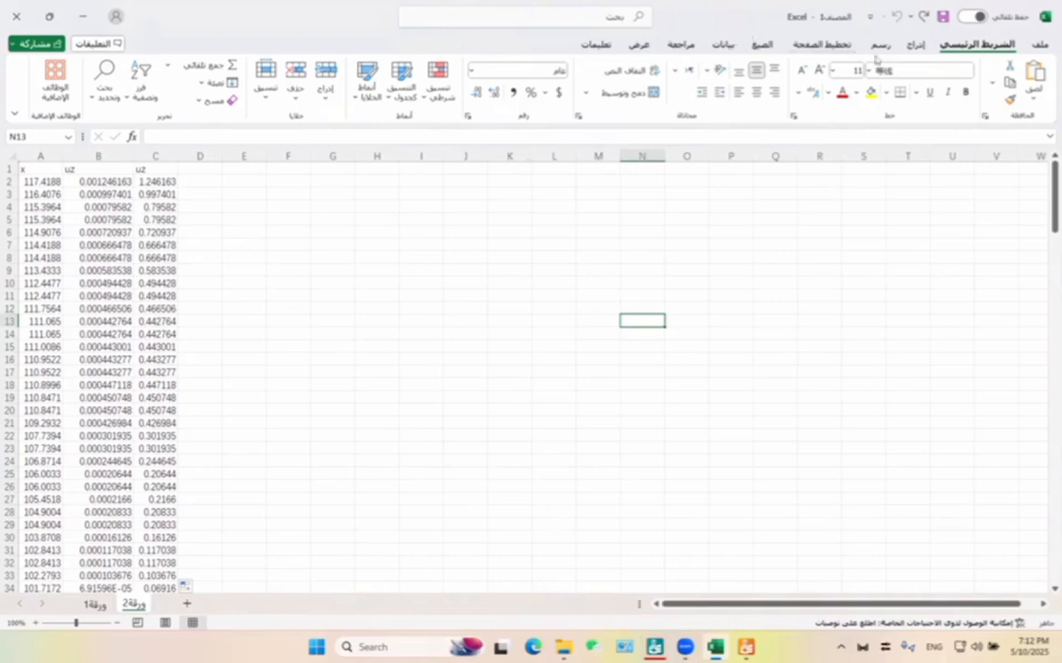
click(915, 45)
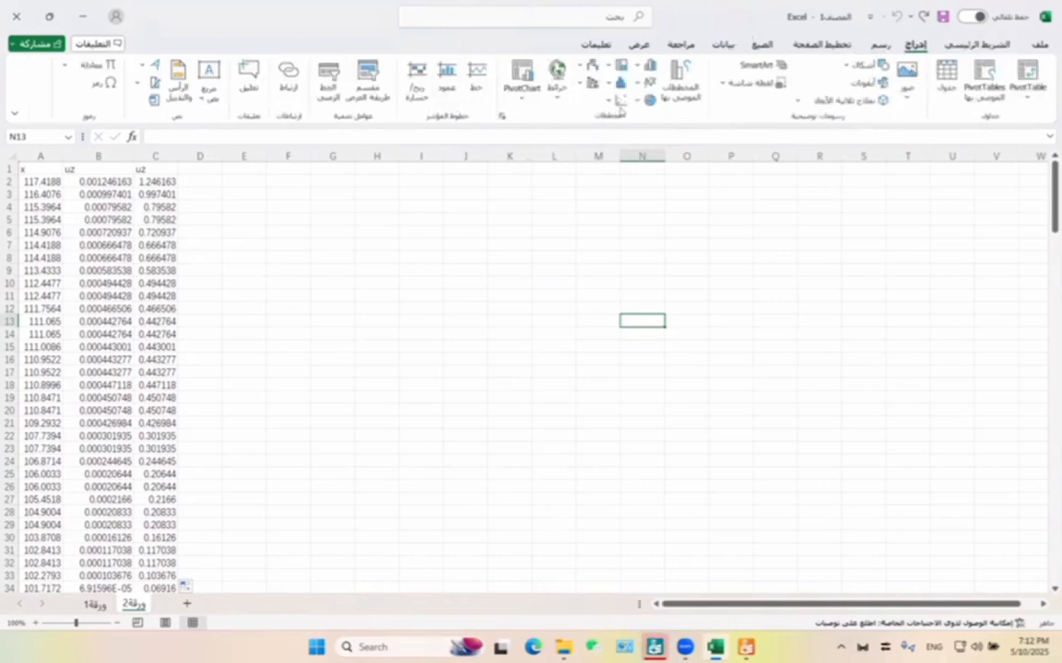
click(620, 101)
click(571, 184)
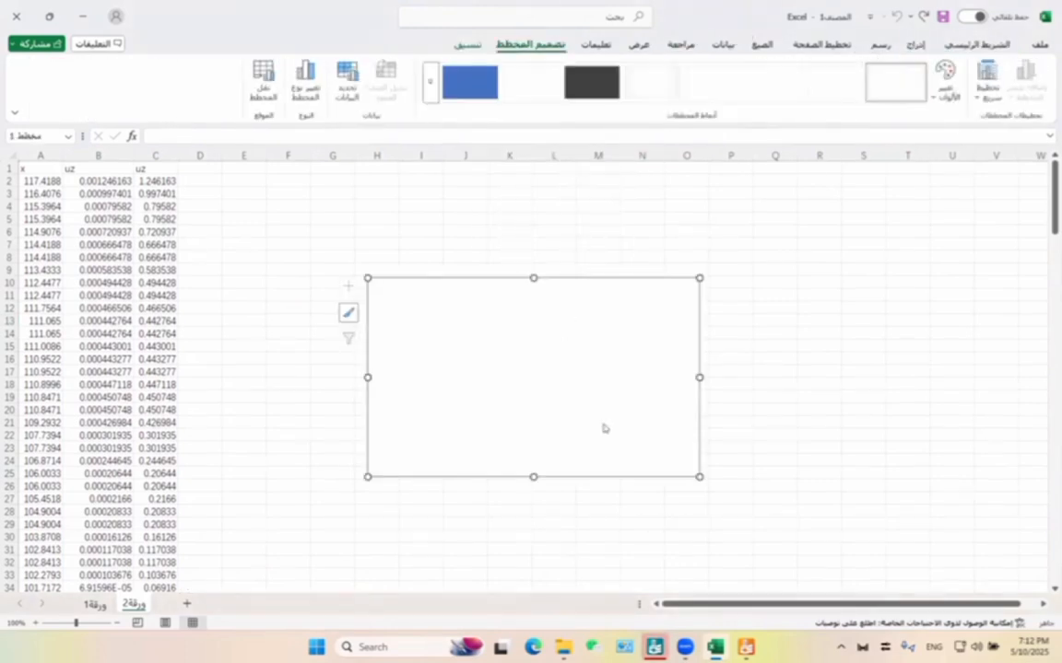
Add a data series to the blank chart with X values from A2:A193.
right_click(564, 428)
click(525, 424)
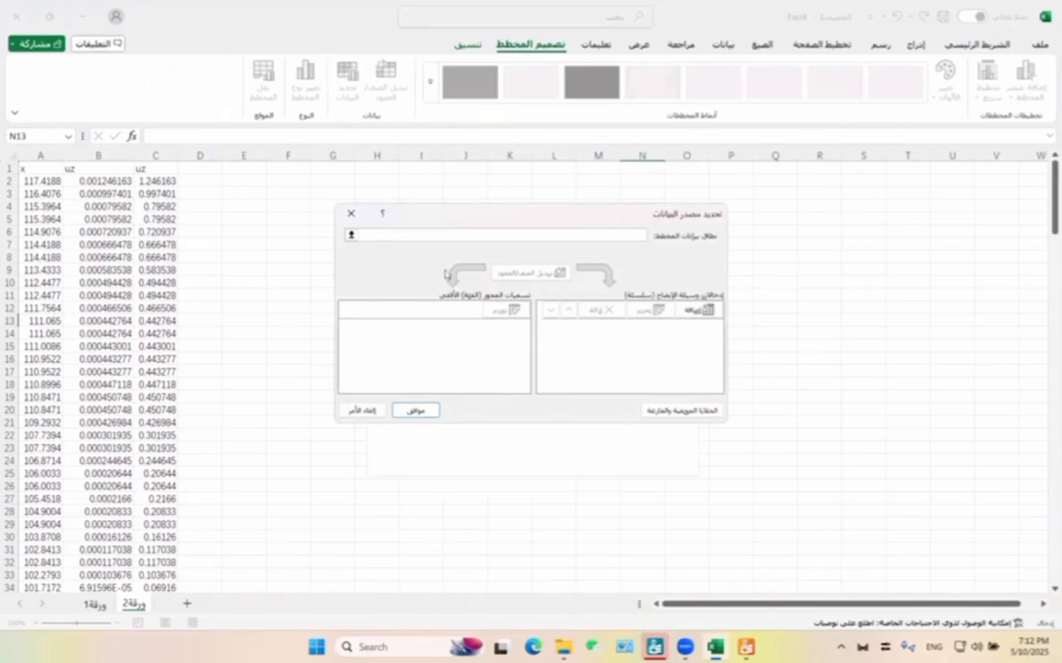
click(698, 310)
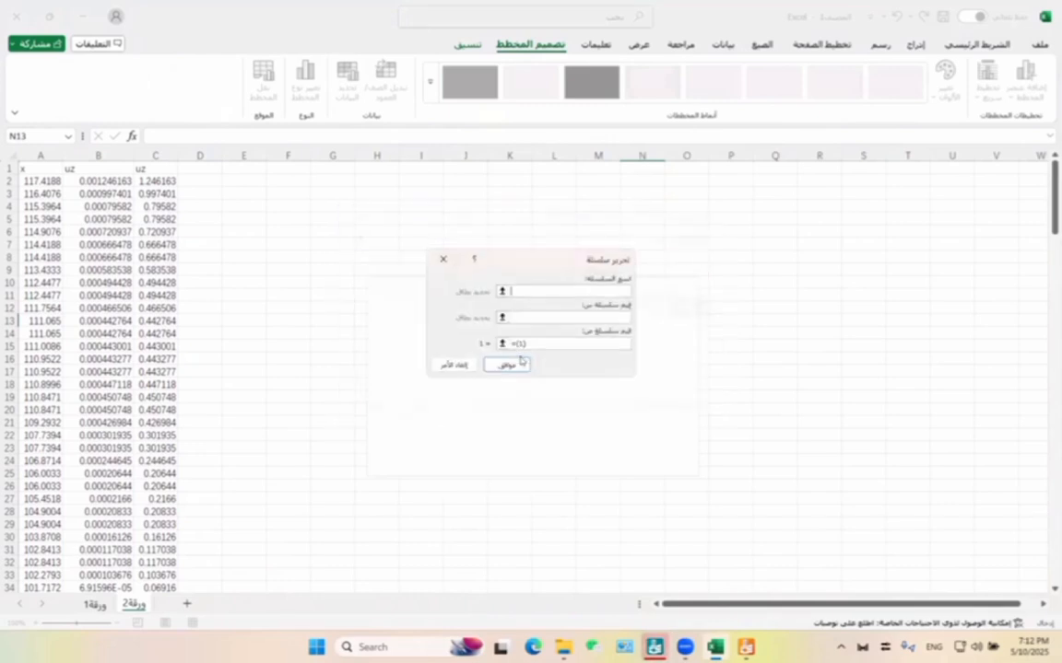
click(38, 179)
key(ctrl+shift+Down)
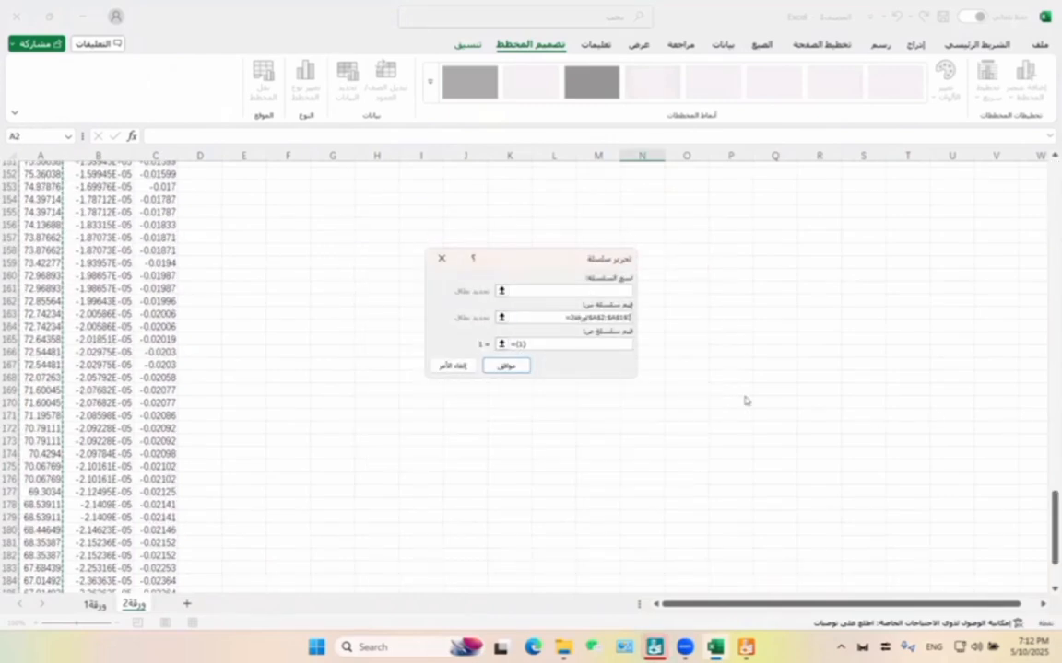
key(shift+Down)
key(shift+Down)
key(shift+Down)
key(shift+Down)
key(shift+Down)
key(shift+Down)
key(shift+Down)
key(shift+Down)
key(shift+Down)
Set the series Y values to C2:C193 and confirm the chart's data source.
click(584, 348)
key(BackSpace)
key(BackSpace)
key(BackSpace)
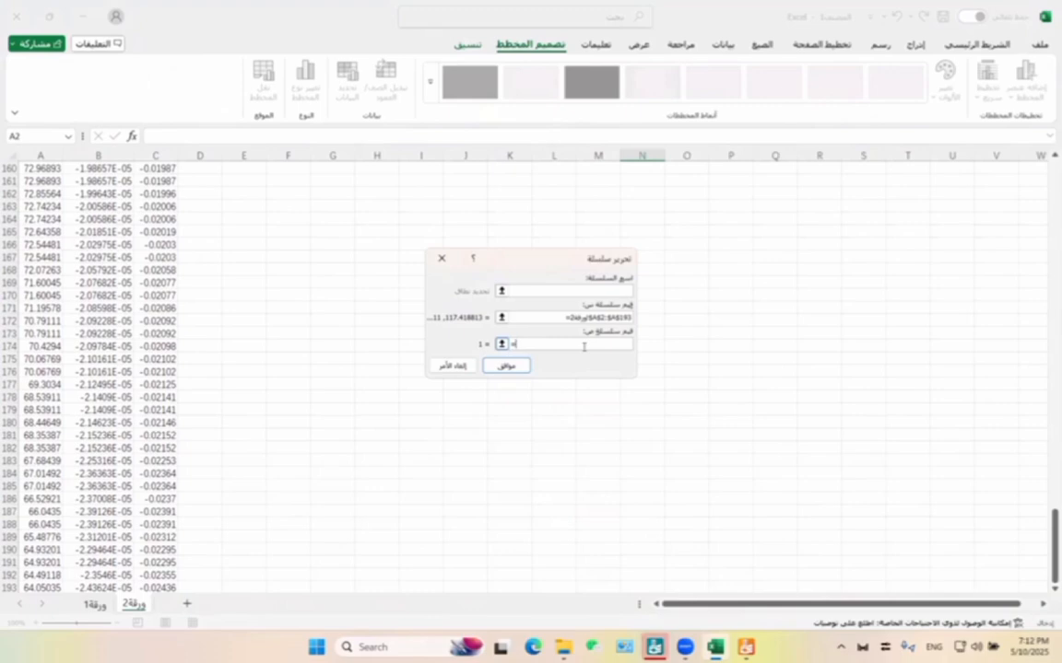
scroll(1039, 560, up, 20)
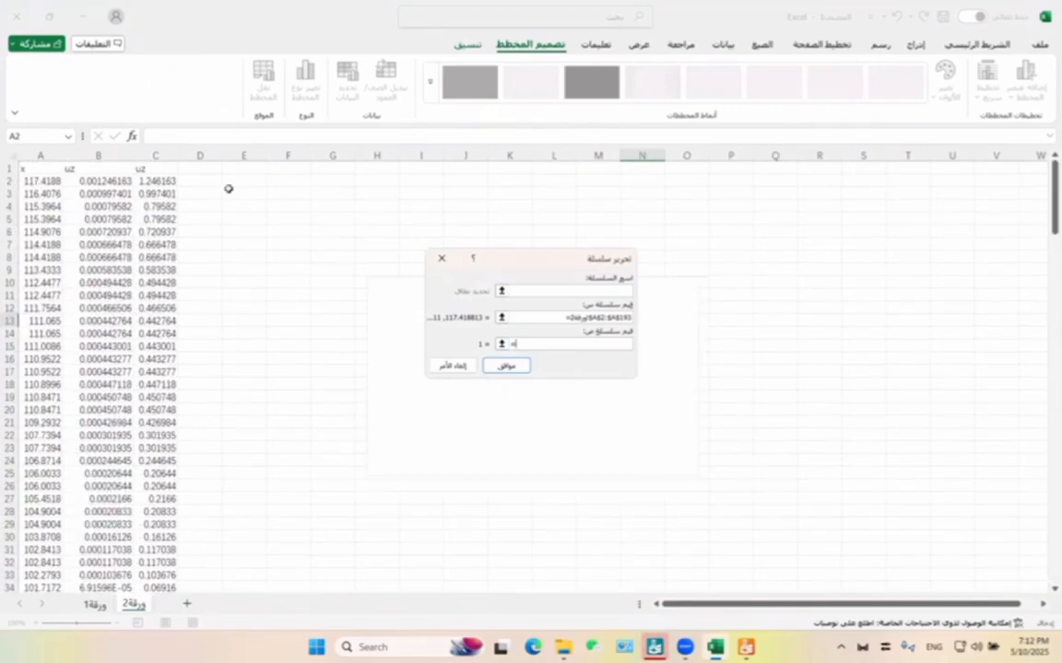
click(155, 181)
key(ctrl+shift+Down)
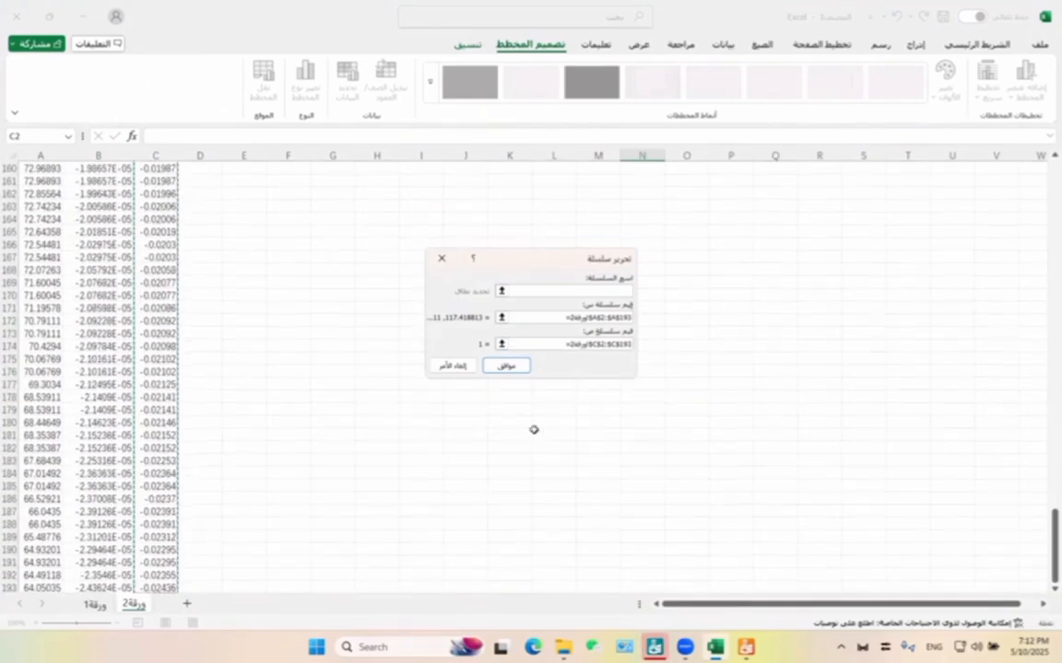
click(504, 366)
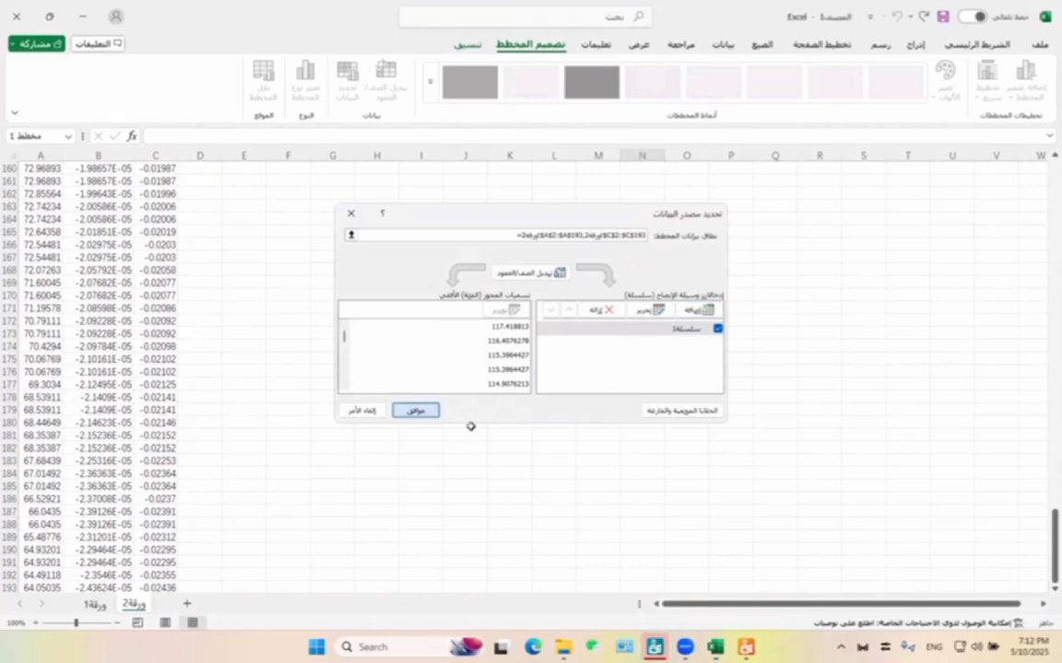
drag(1053, 563, 1023, 195)
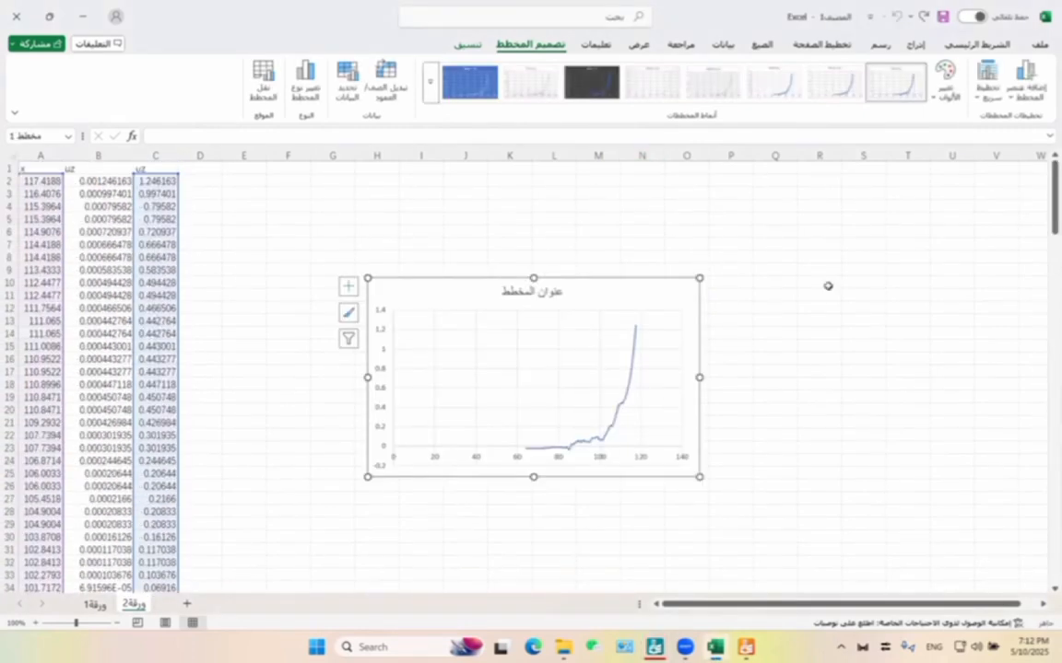
Move the displacement chart next to the data columns, starting just past column C around row 6.
drag(499, 287, 507, 260)
drag(599, 270, 414, 251)
click(952, 447)
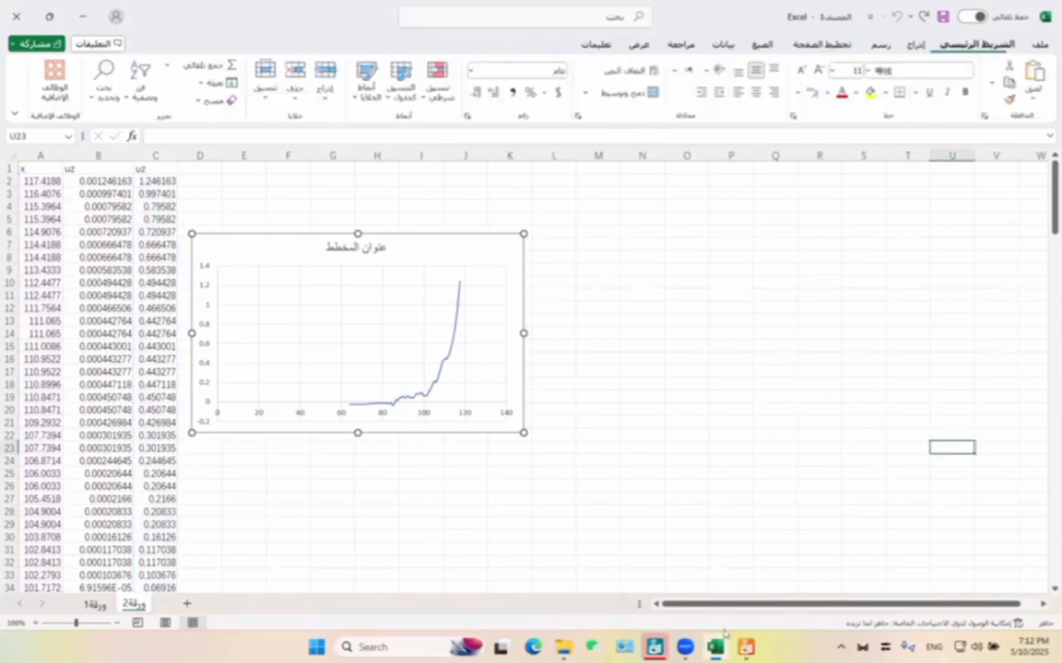
Switch to PLAXIS 3D Output and close the results table and line section B-B* to return to section A-A*.
click(745, 647)
click(1055, 23)
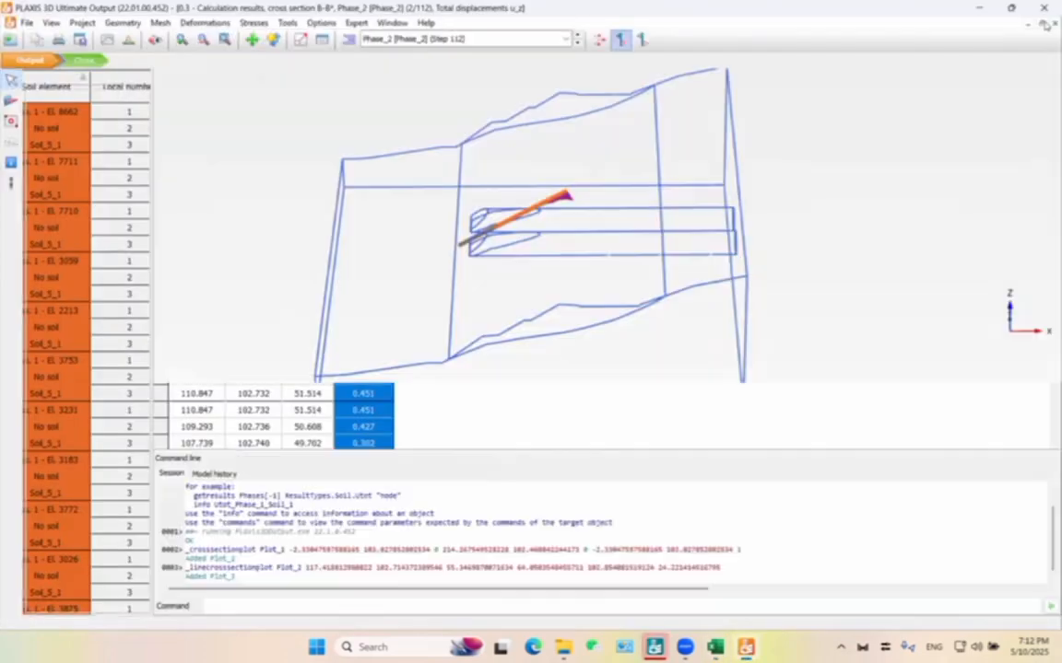
click(1045, 25)
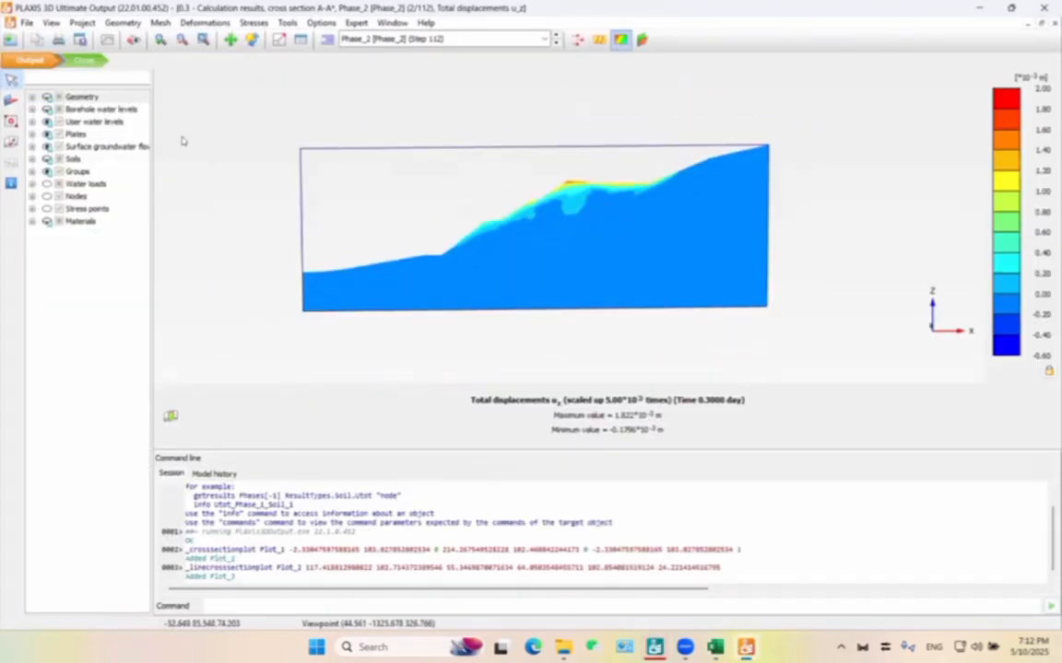
Copy the section A-A* displacement plot, paste it into the Excel sheet, and arrange the picture beside the chart.
click(37, 41)
click(591, 399)
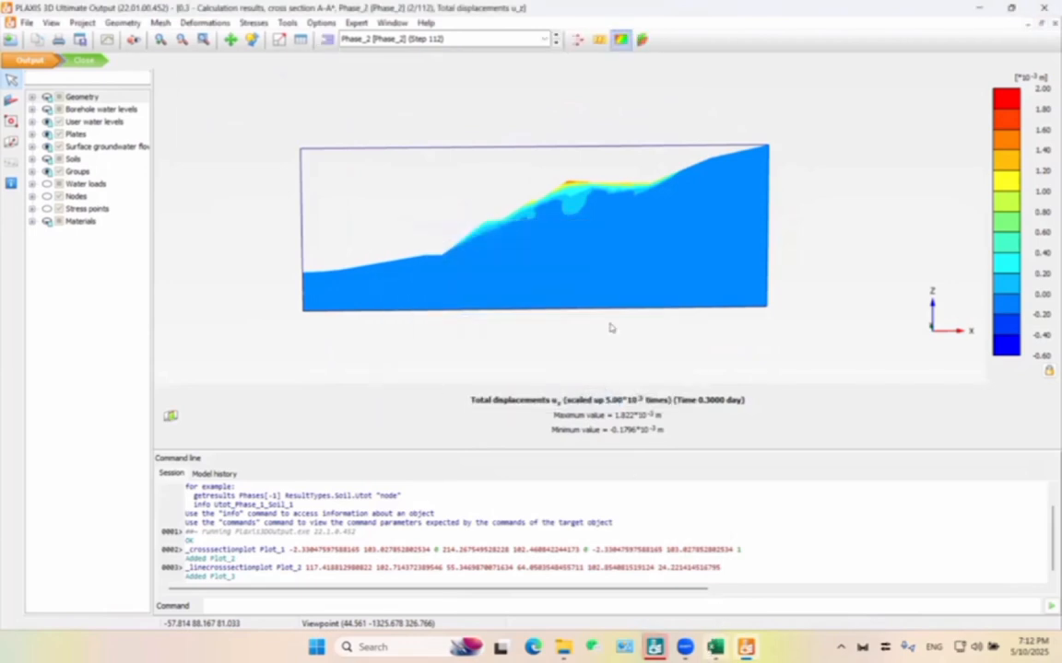
click(631, 268)
key(ctrl+v)
drag(620, 262, 399, 318)
drag(763, 398, 601, 203)
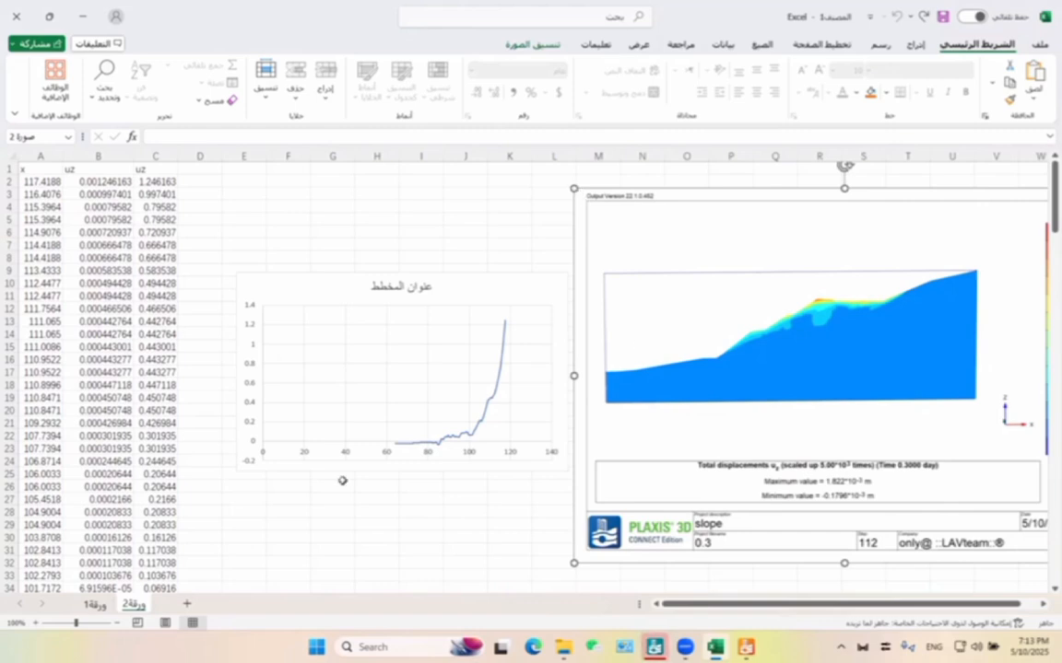
click(337, 561)
click(416, 375)
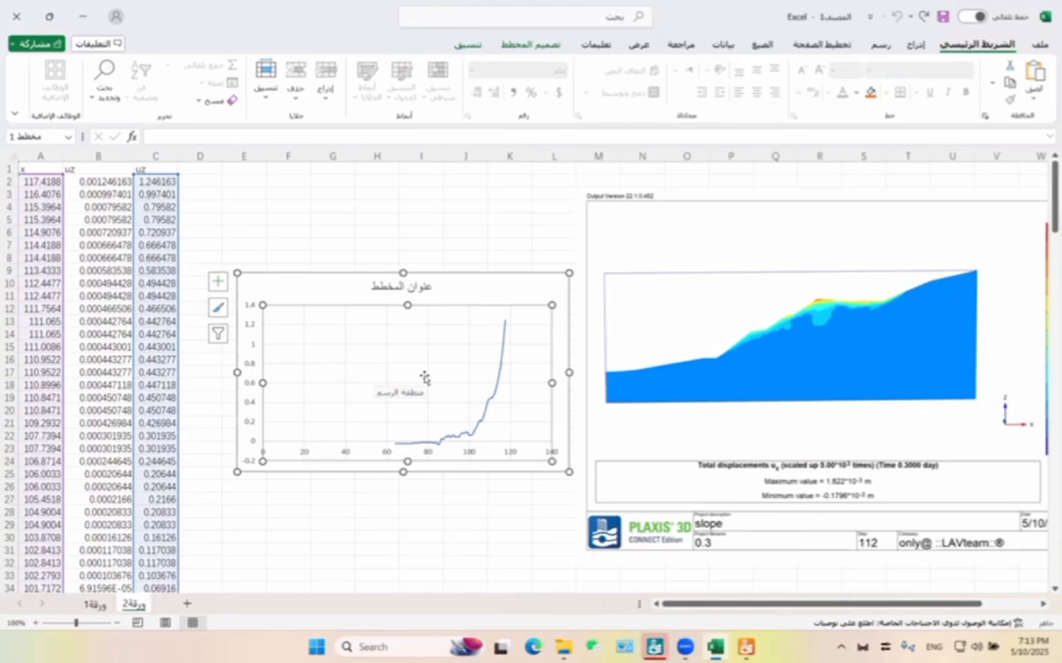
click(647, 372)
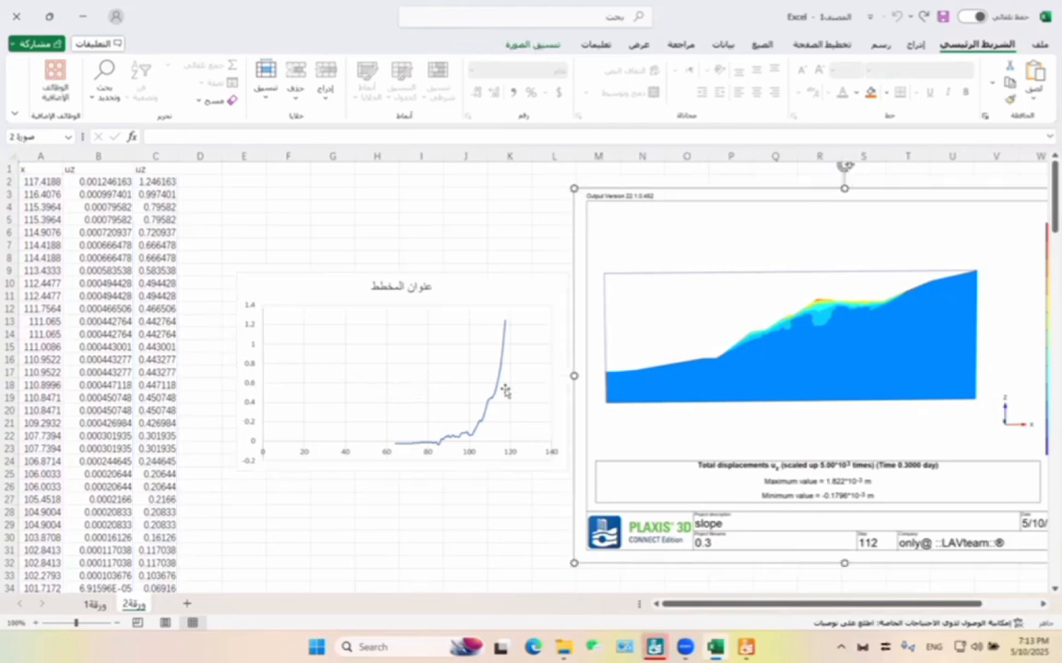